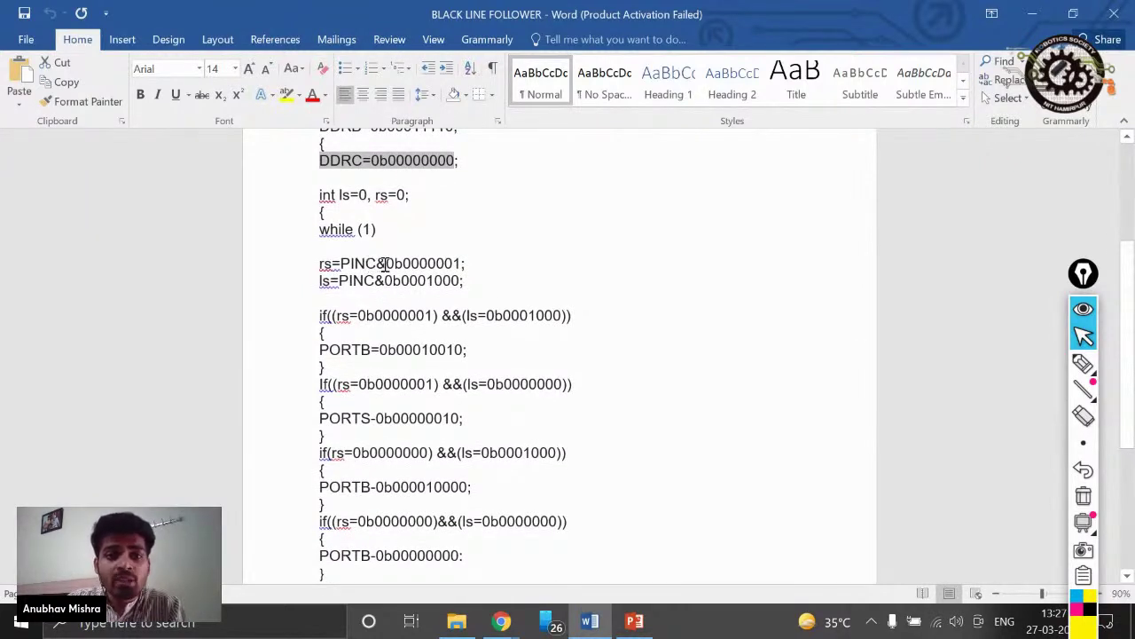
- Point out the rs and ls assignment lines that mask PINC, selecting the 1 bit in 0b0001000 of the ls line
{"action": "left_click", "coordinate": [460, 264]}
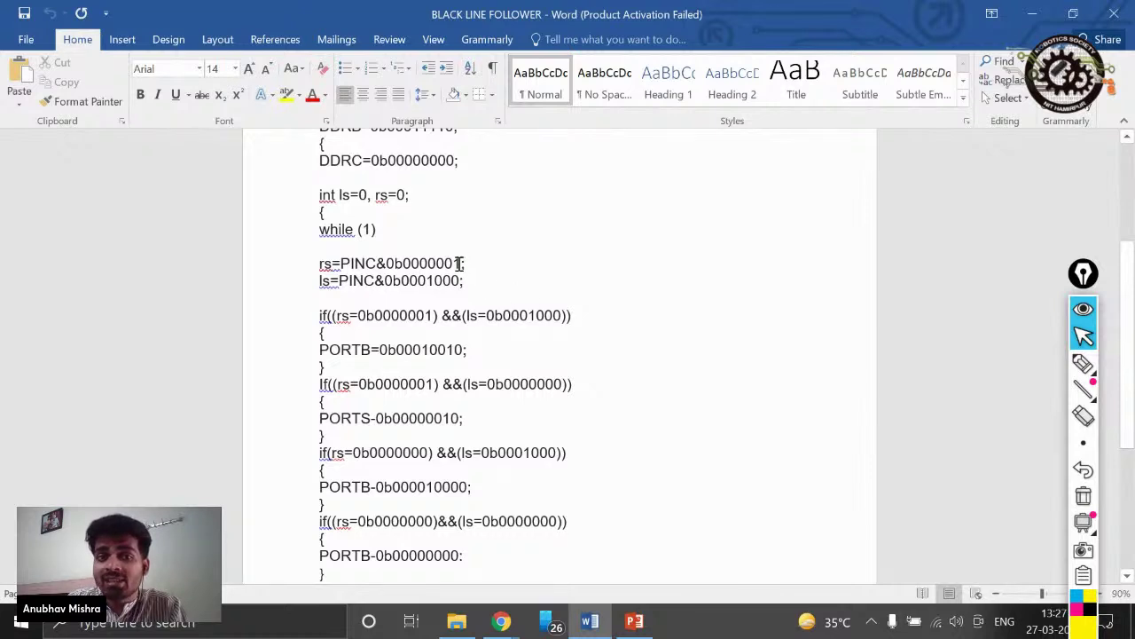
{"action": "double_click", "coordinate": [326, 263]}
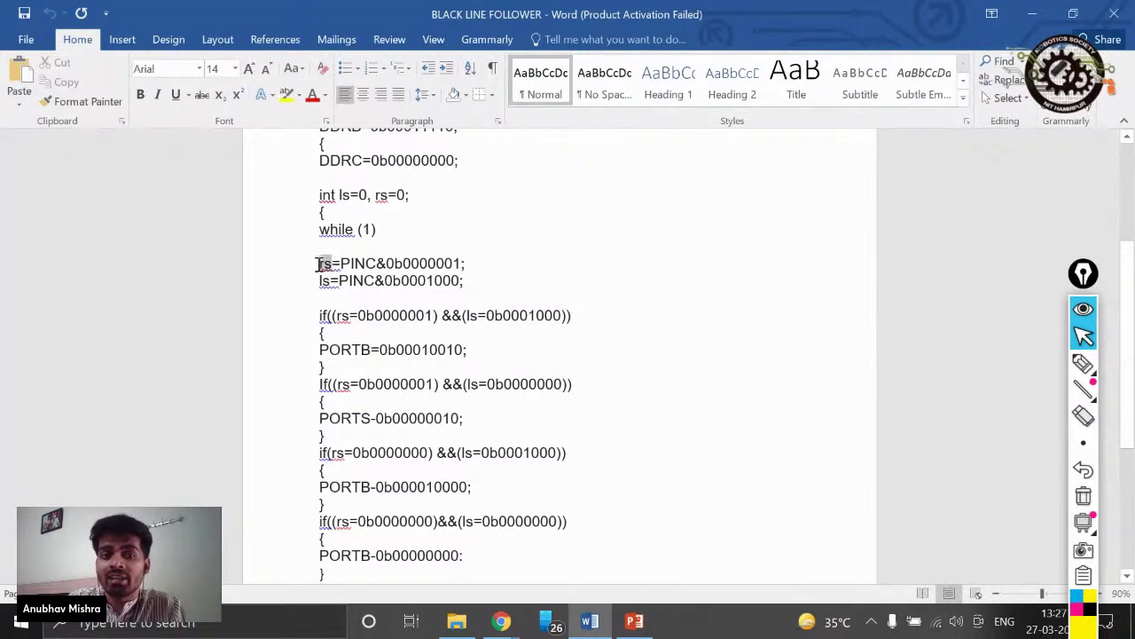
{"action": "double_click", "coordinate": [328, 282]}
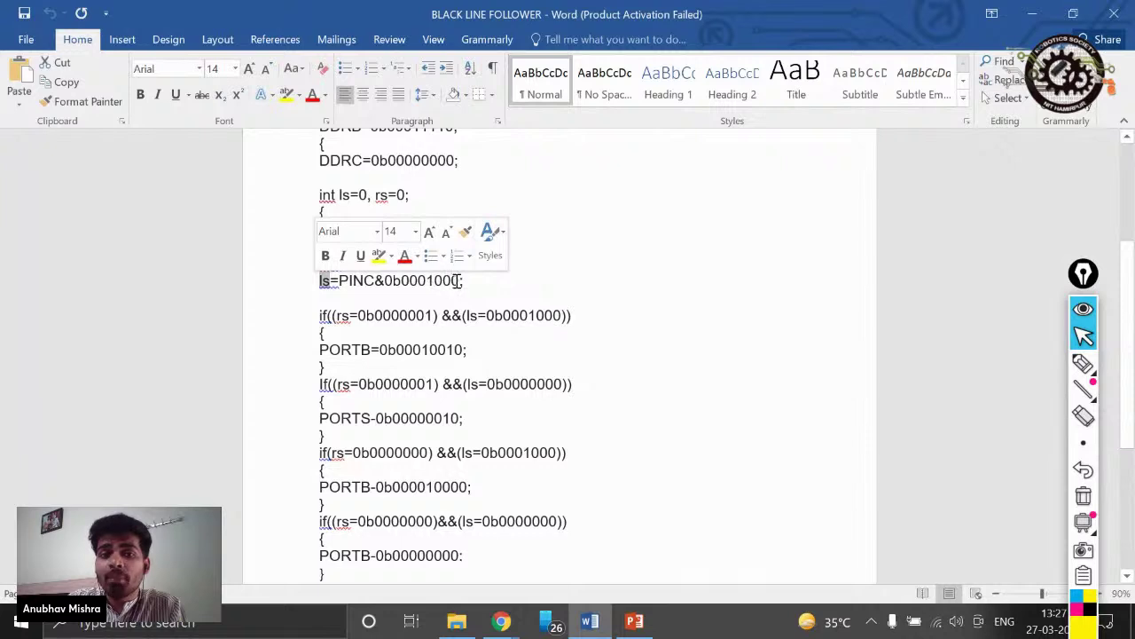
{"action": "left_click", "coordinate": [456, 282]}
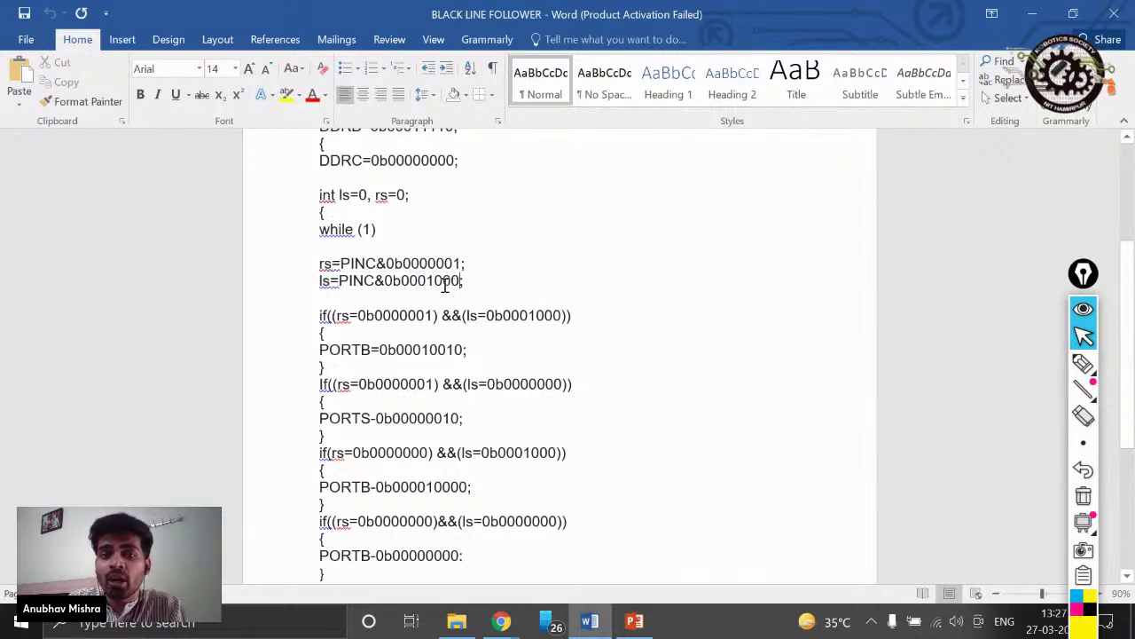
{"action": "left_click_drag", "start_coordinate": [426, 282], "coordinate": [434, 281]}
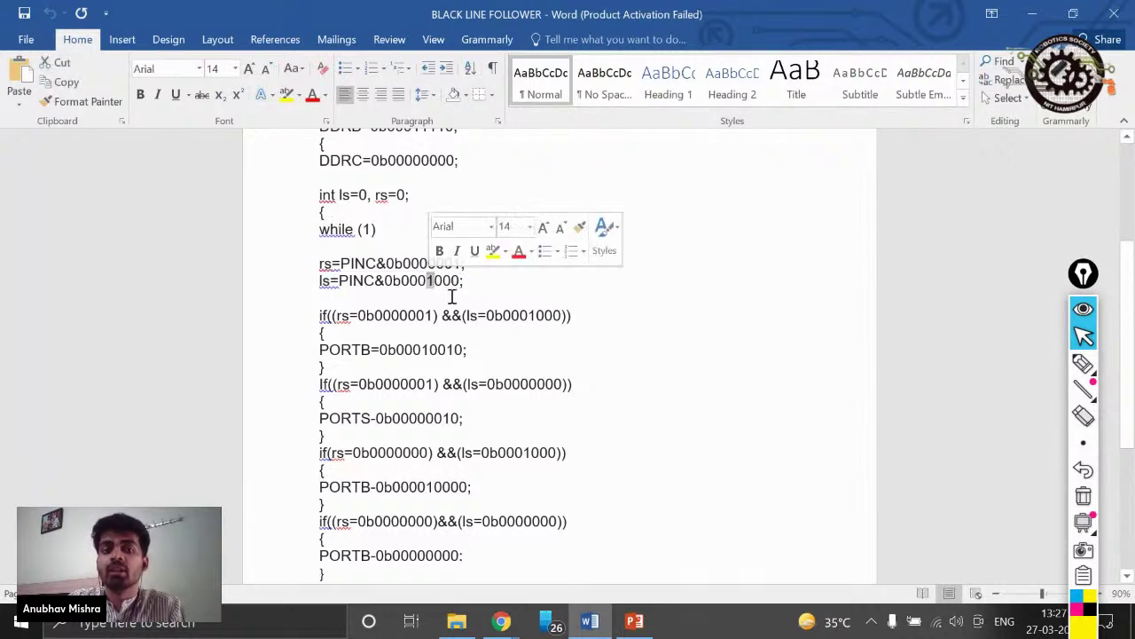
{"action": "left_click", "coordinate": [341, 264]}
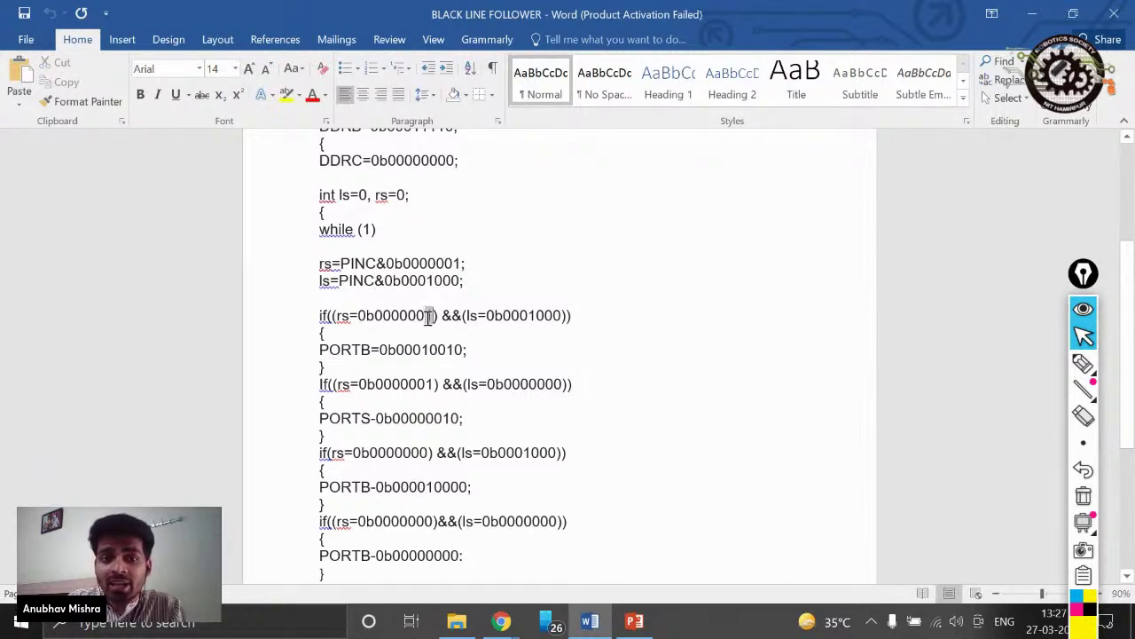
- Highlight the first if condition, its rs and ls sensor bits, and its PORTB=0b00010010 output statement
{"action": "left_click_drag", "start_coordinate": [425, 316], "coordinate": [435, 316]}
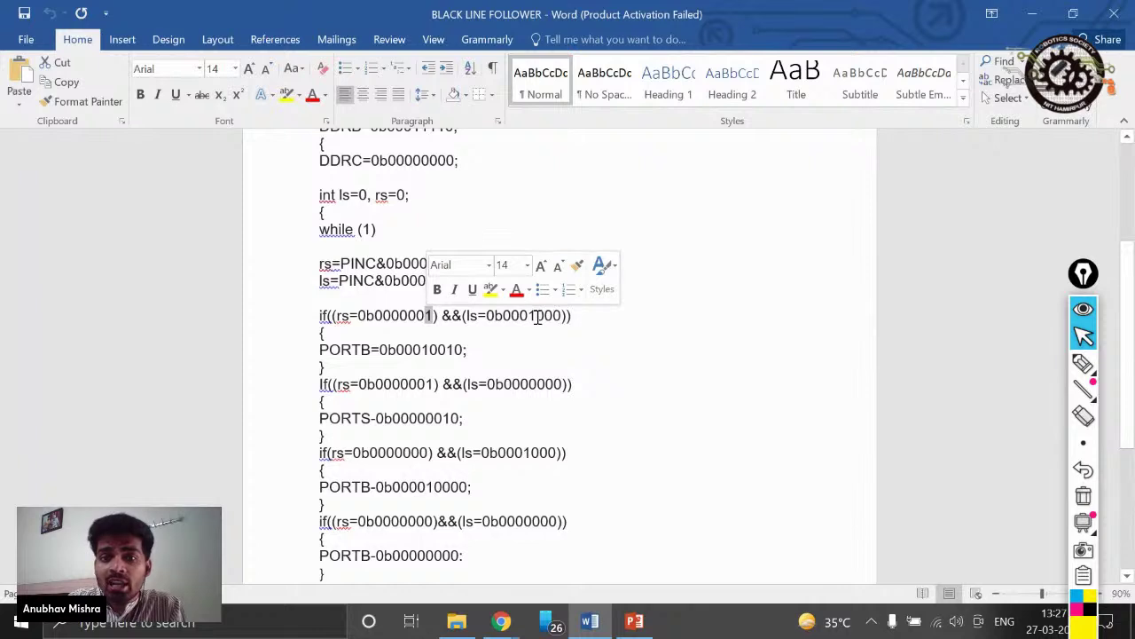
{"action": "left_click_drag", "start_coordinate": [536, 315], "coordinate": [528, 316]}
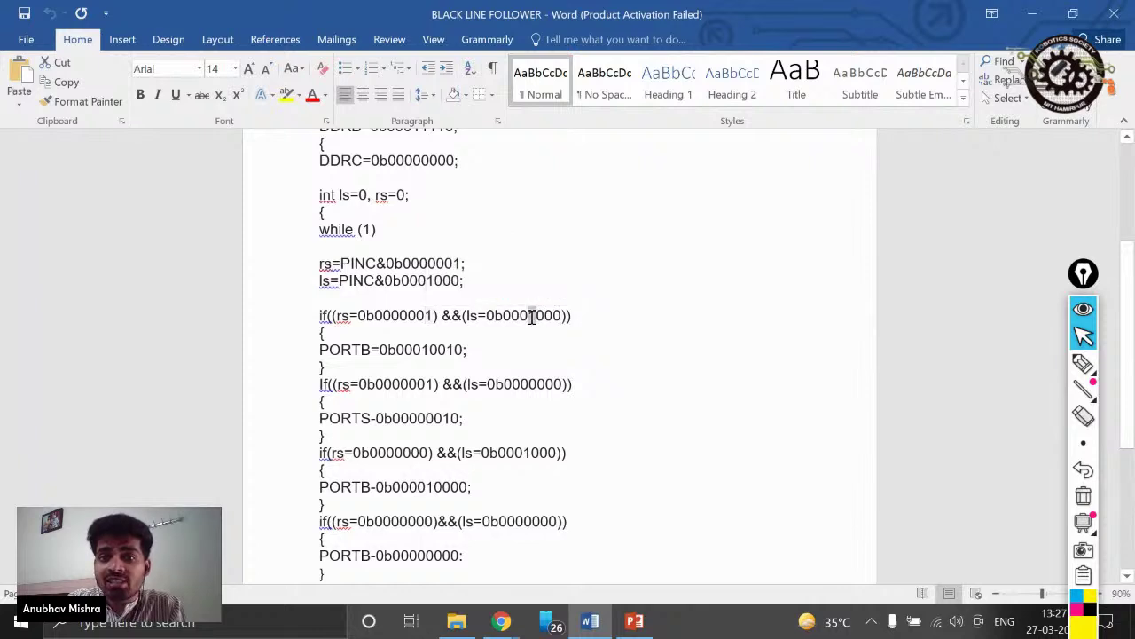
{"action": "left_click", "coordinate": [428, 351]}
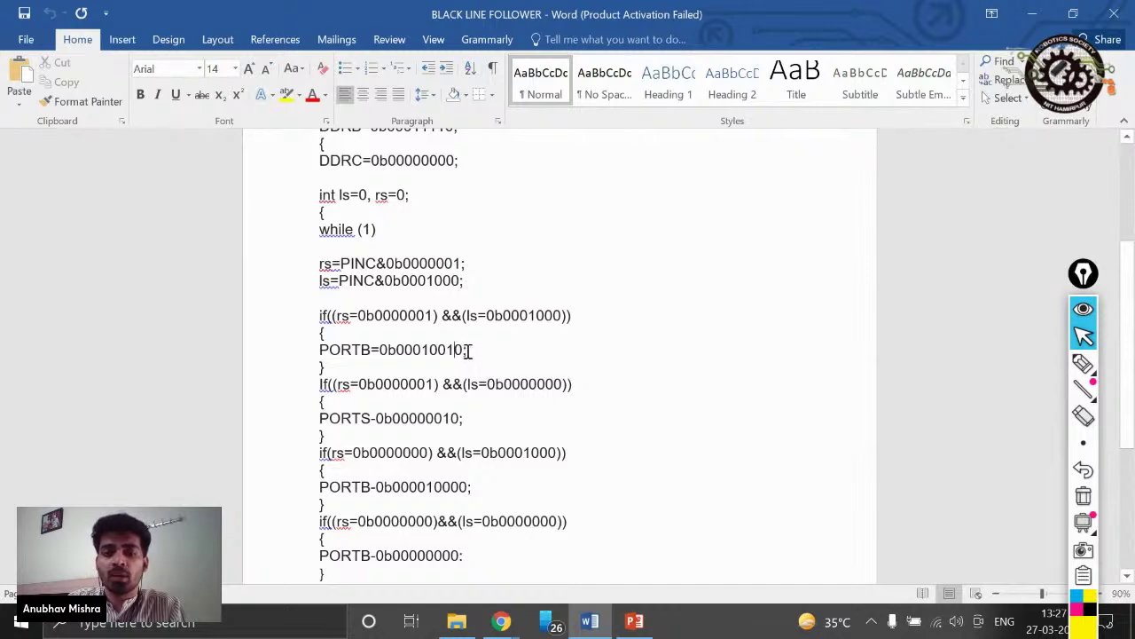
{"action": "left_click_drag", "start_coordinate": [327, 315], "coordinate": [562, 316]}
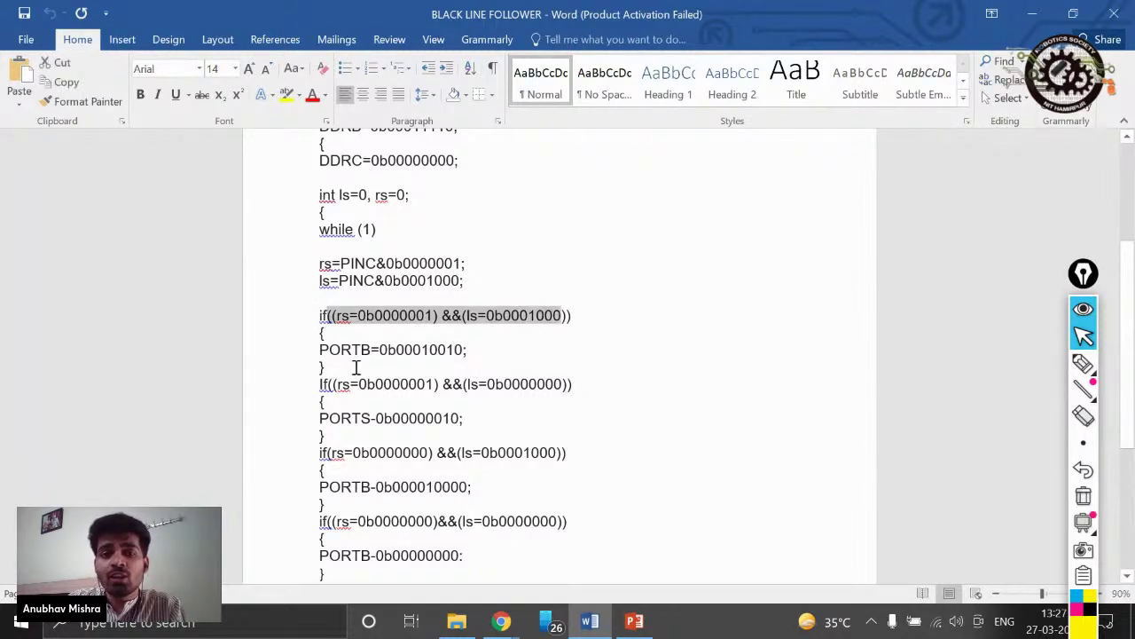
{"action": "left_click_drag", "start_coordinate": [312, 341], "coordinate": [463, 351]}
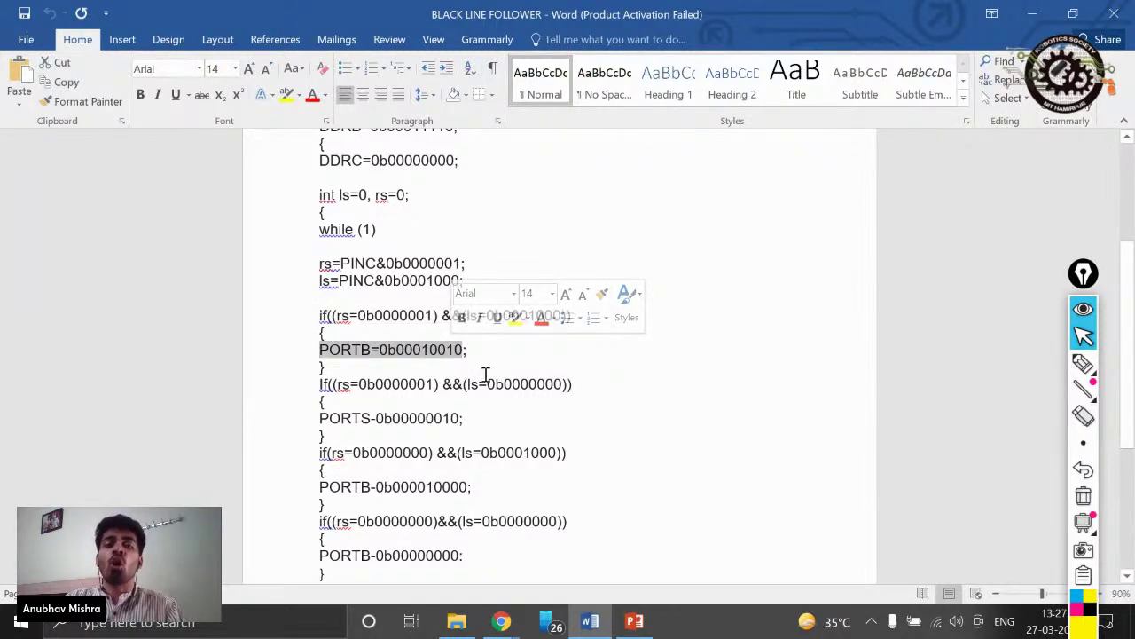
{"action": "scroll", "coordinate": [428, 347], "scroll_direction": "down", "scroll_amount": 2}
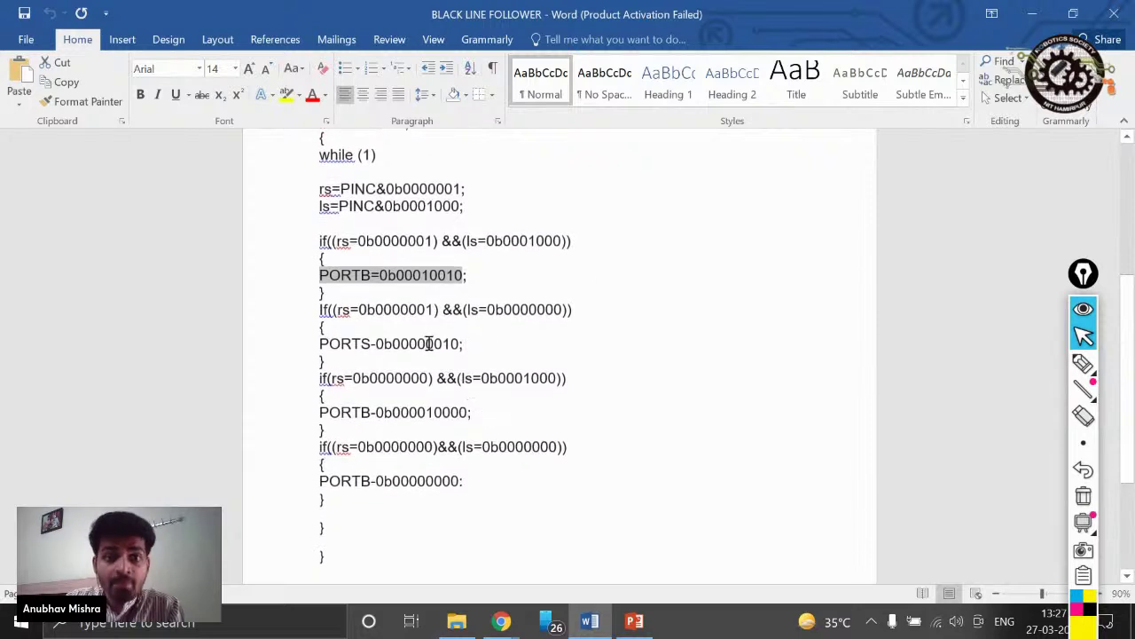
- Walk through the three remaining if blocks, highlighting their conditions and port output statements in turn
{"action": "left_click", "coordinate": [430, 241]}
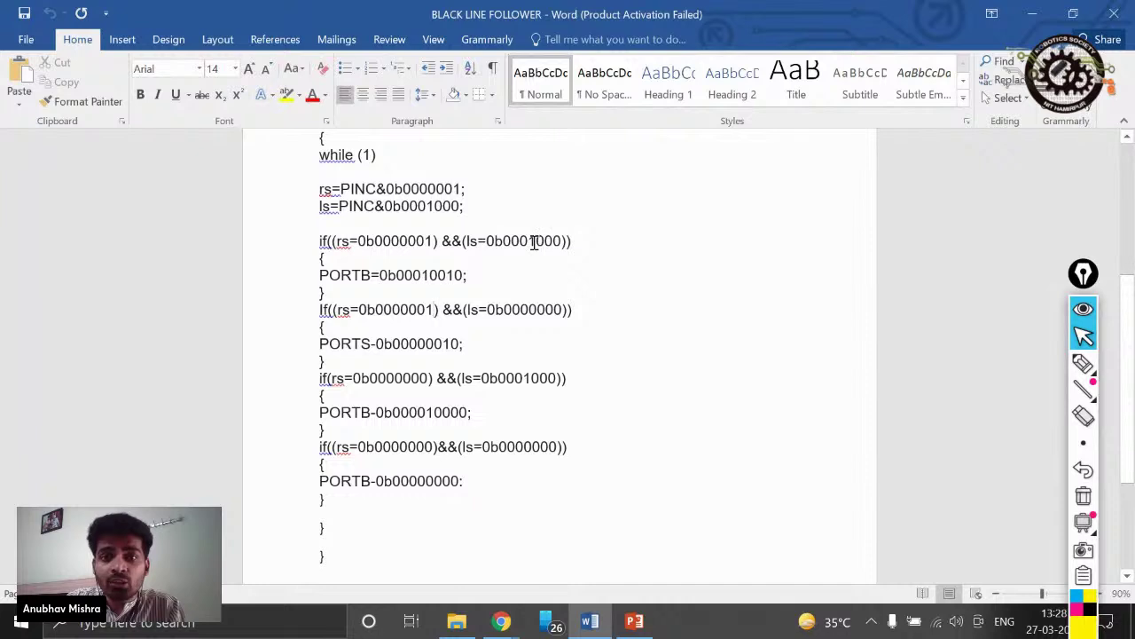
{"action": "left_click", "coordinate": [551, 312]}
{"action": "mouse_move", "coordinate": [418, 343]}
{"action": "left_mouse_down"}
{"action": "mouse_move", "coordinate": [443, 344]}
{"action": "mouse_move", "coordinate": [427, 344]}
{"action": "left_mouse_up"}
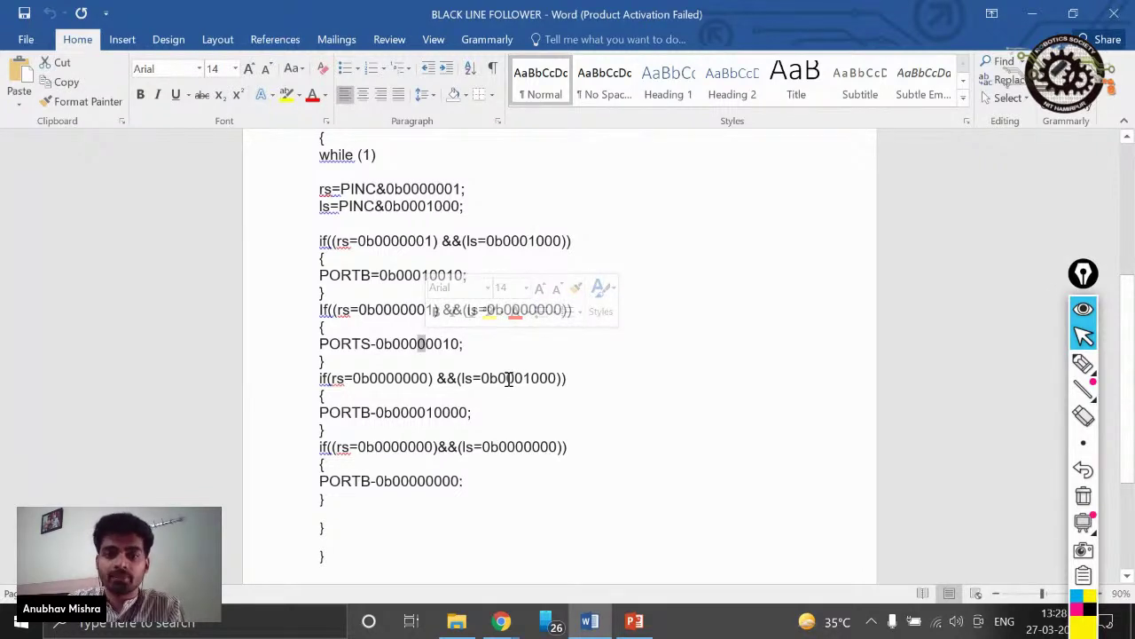
{"action": "left_click_drag", "start_coordinate": [312, 310], "coordinate": [475, 356]}
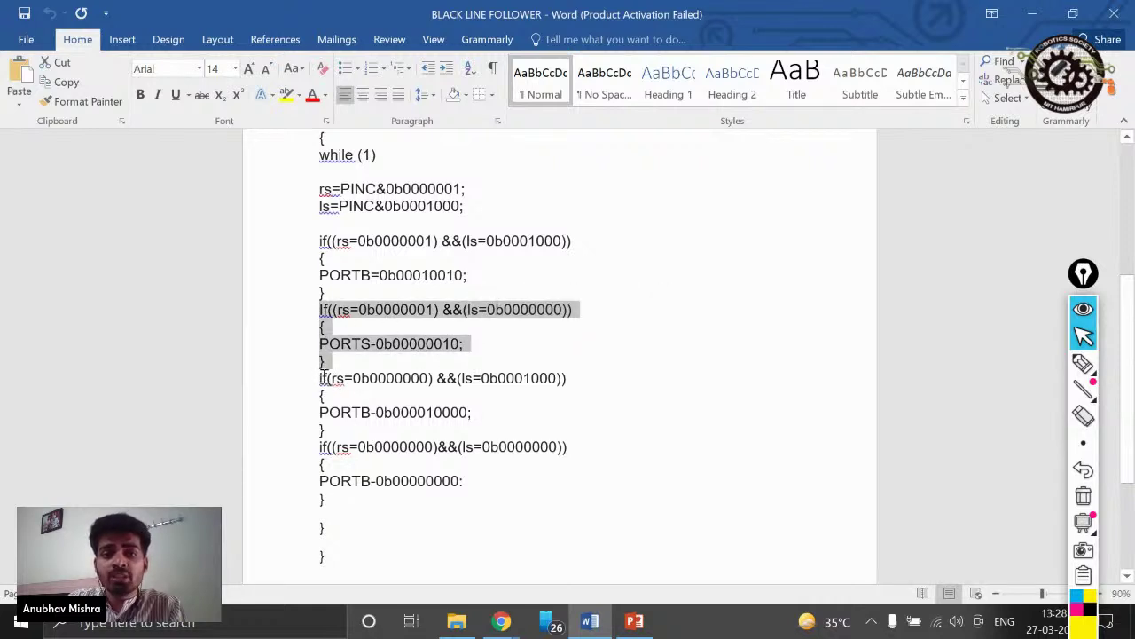
{"action": "left_click_drag", "start_coordinate": [321, 378], "coordinate": [466, 412]}
{"action": "left_click_drag", "start_coordinate": [314, 446], "coordinate": [572, 447]}
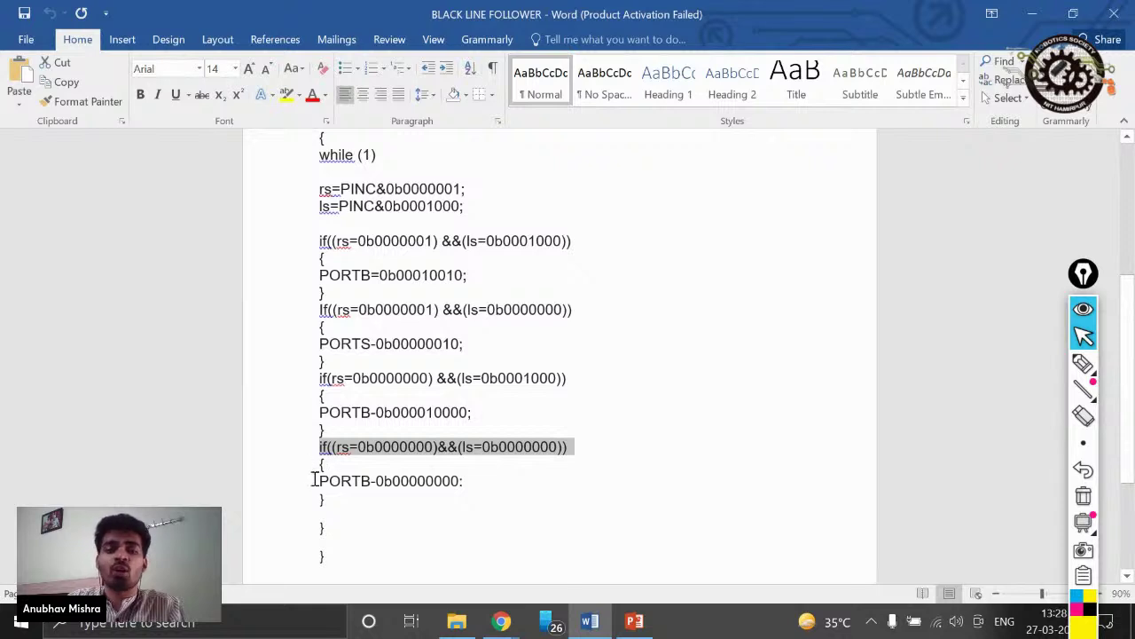
{"action": "left_click_drag", "start_coordinate": [328, 481], "coordinate": [471, 484]}
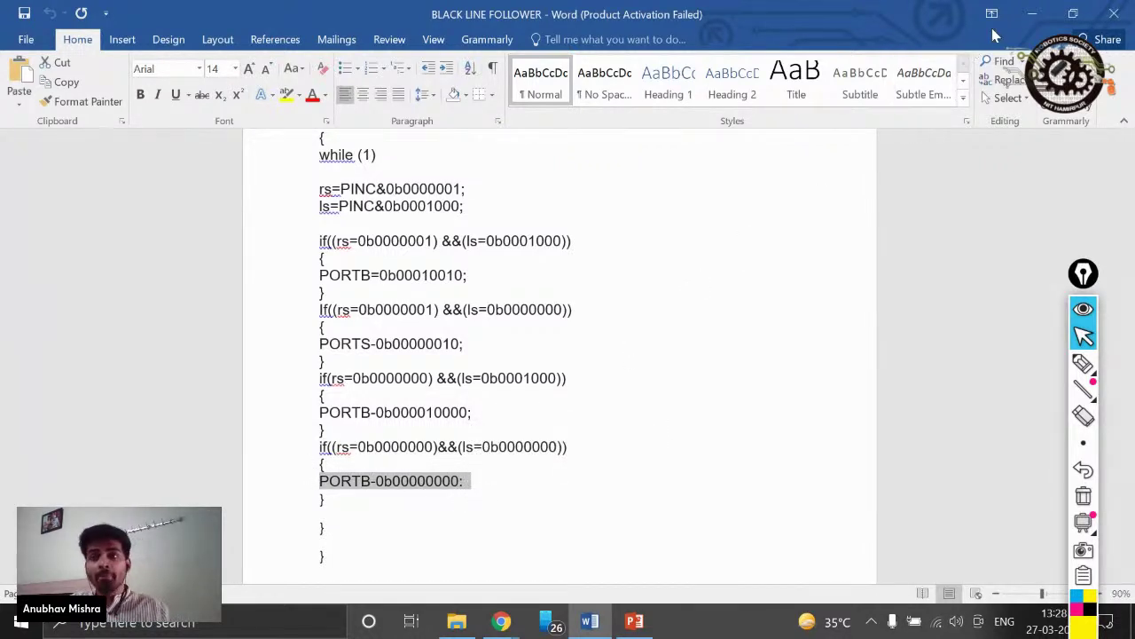
- Switch to StreamYard in Chrome to check the viewer comments, and collapse the Epic Pen toolbar
{"action": "mouse_move", "coordinate": [502, 621]}
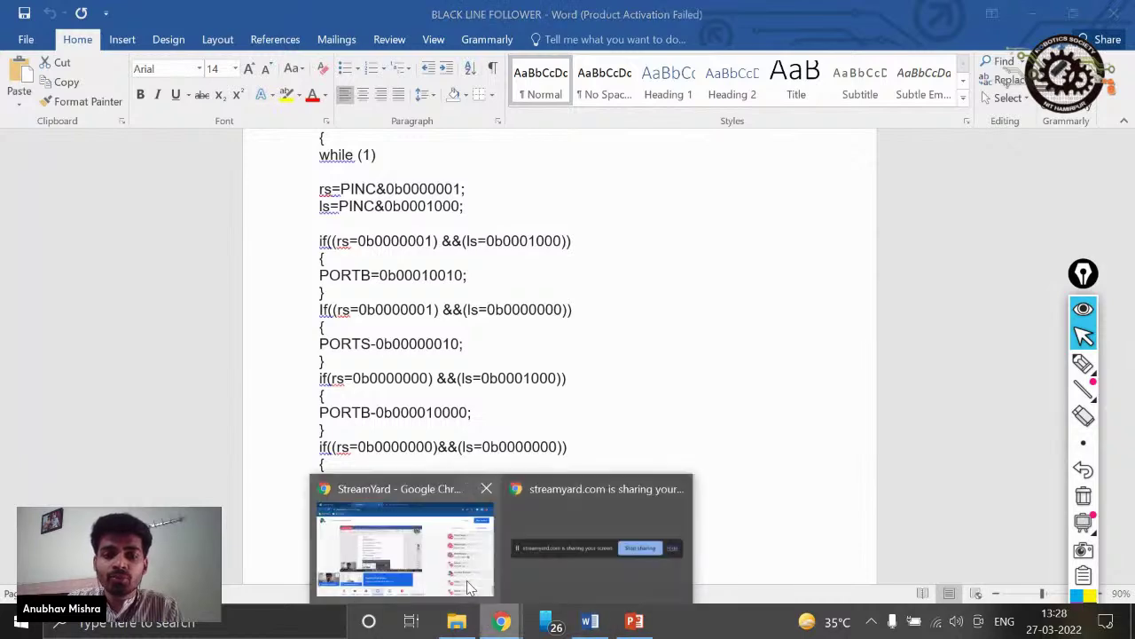
{"action": "left_click", "coordinate": [596, 519]}
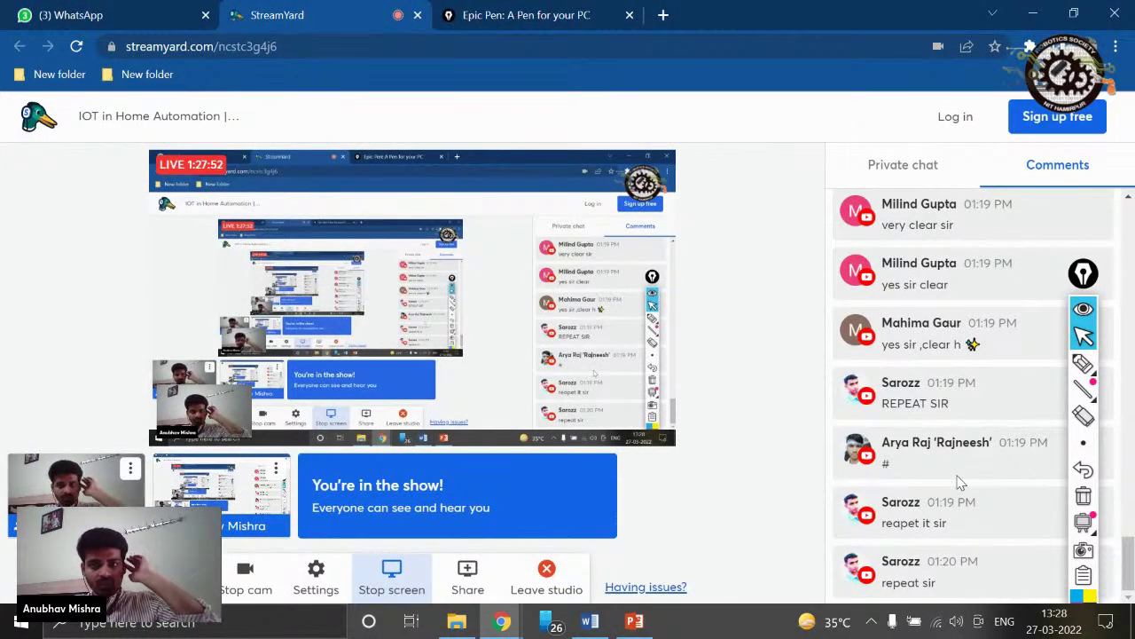
{"action": "left_click", "coordinate": [1084, 307]}
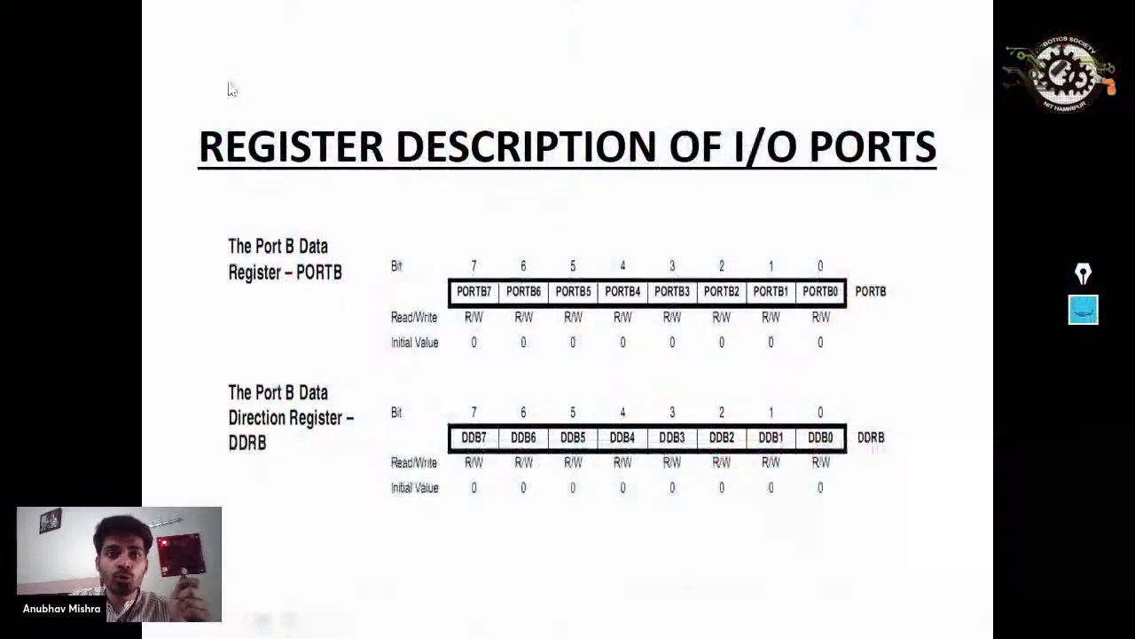
- Leave the slide show at the PINB slide, show the desktop and launch the ROBOSAPIENS AVR BootFlasher
{"action": "key", "text": "Right"}
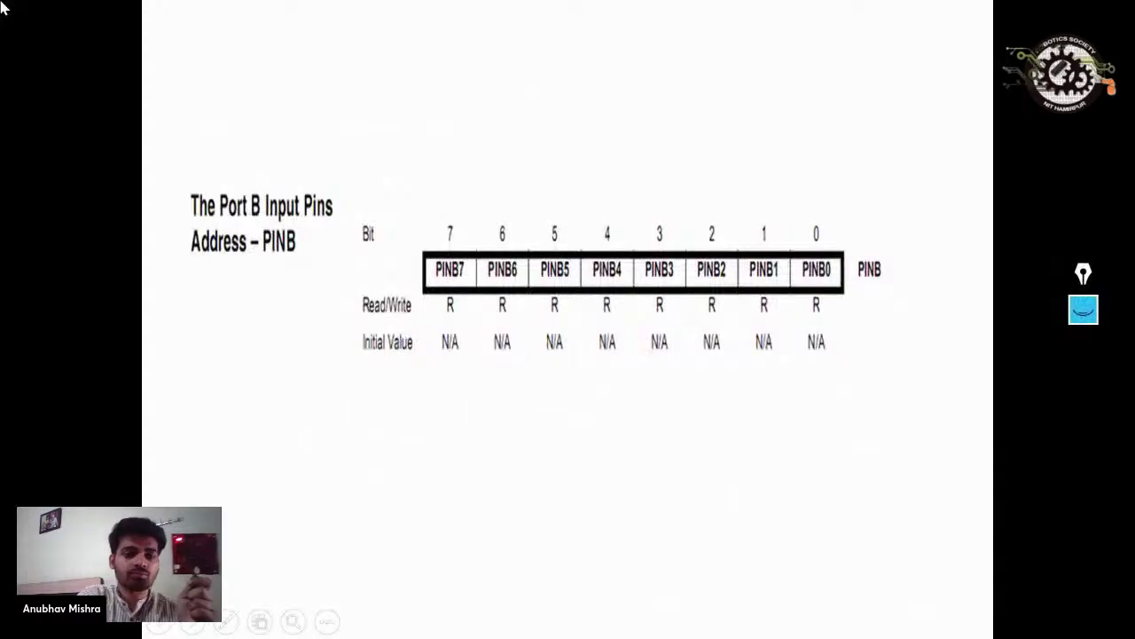
{"action": "key", "text": "Escape"}
{"action": "key", "text": "super+d"}
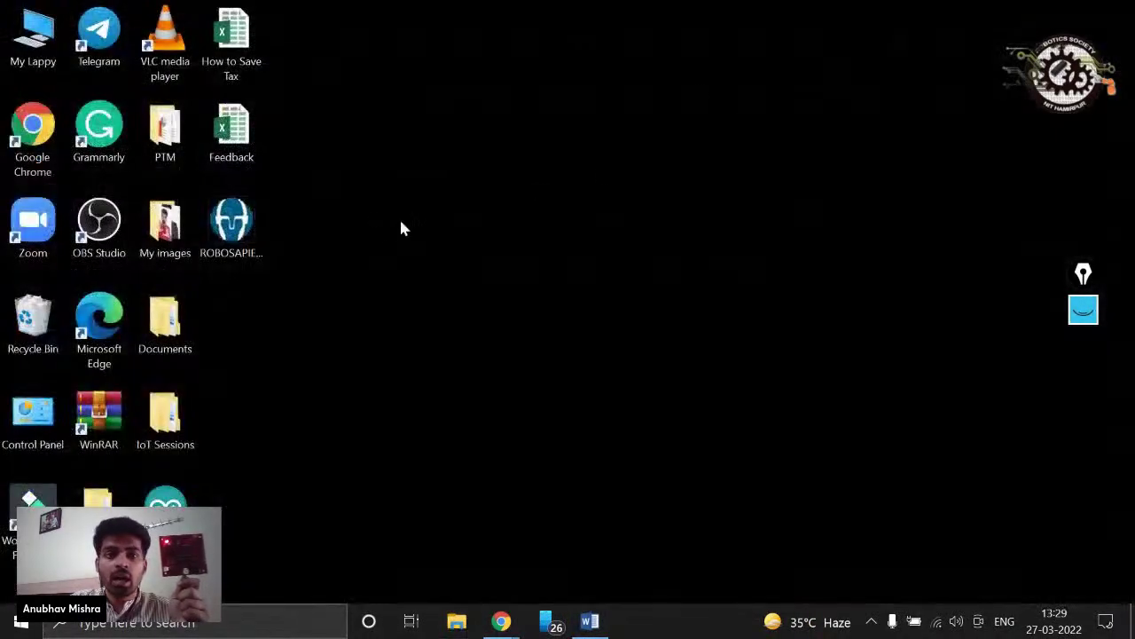
{"action": "double_click", "coordinate": [233, 238]}
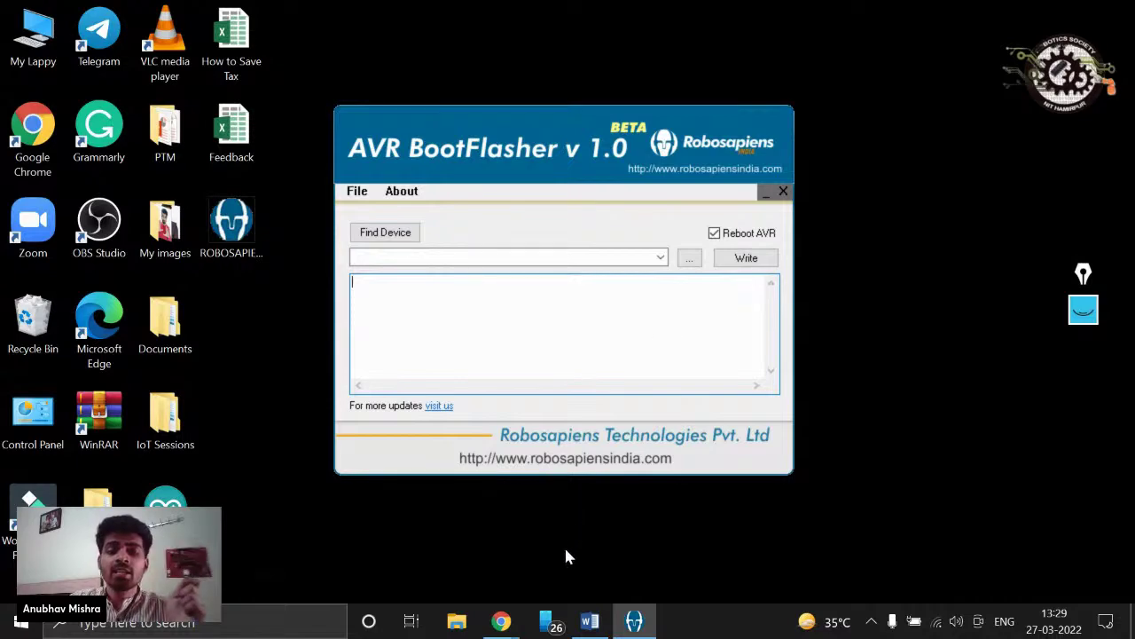
- Check the latest viewer comments in StreamYard and return to AVR BootFlasher
{"action": "mouse_move", "coordinate": [510, 627]}
{"action": "left_click", "coordinate": [532, 543]}
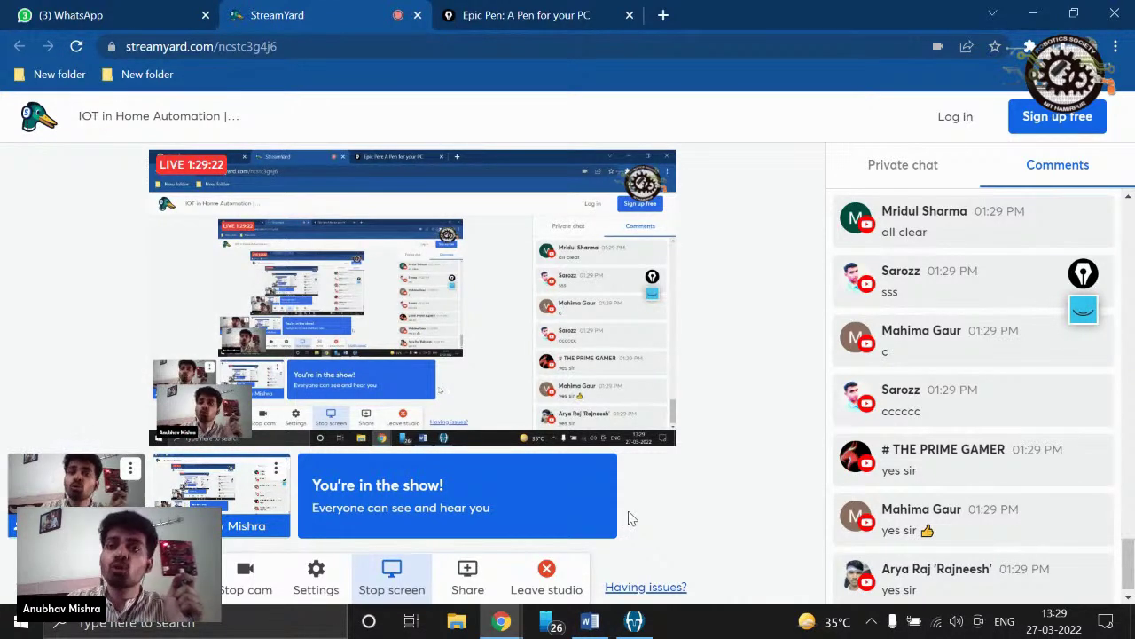
{"action": "left_click", "coordinate": [1034, 14]}
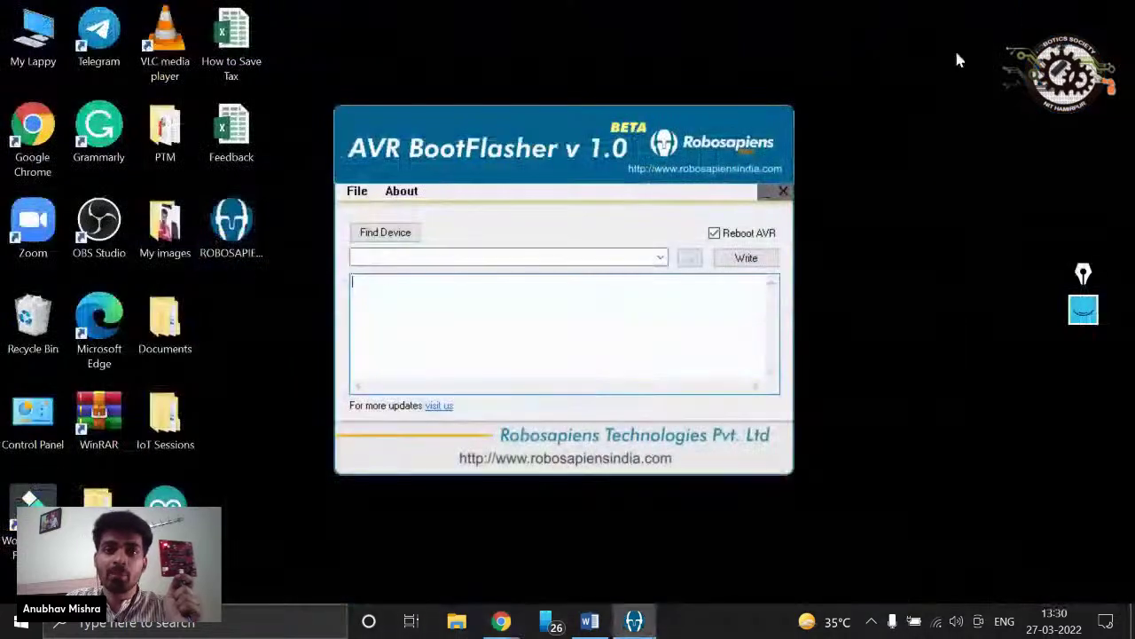
- Try to detect the connected board and highlight the text in the log area
{"action": "left_click", "coordinate": [403, 243]}
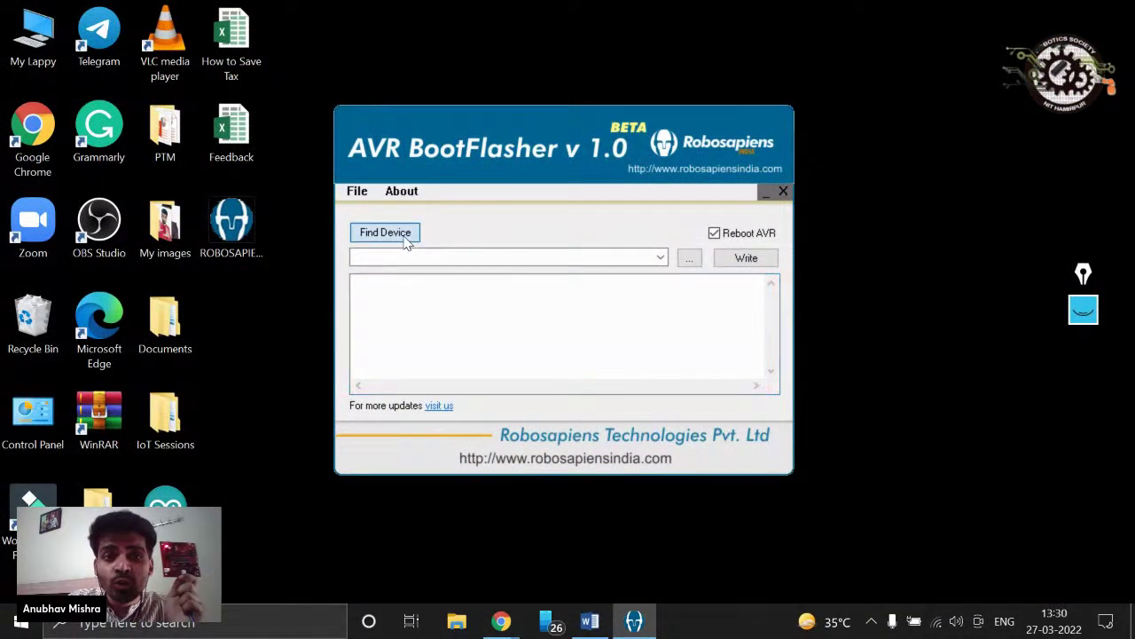
{"action": "left_click_drag", "start_coordinate": [418, 311], "coordinate": [350, 284]}
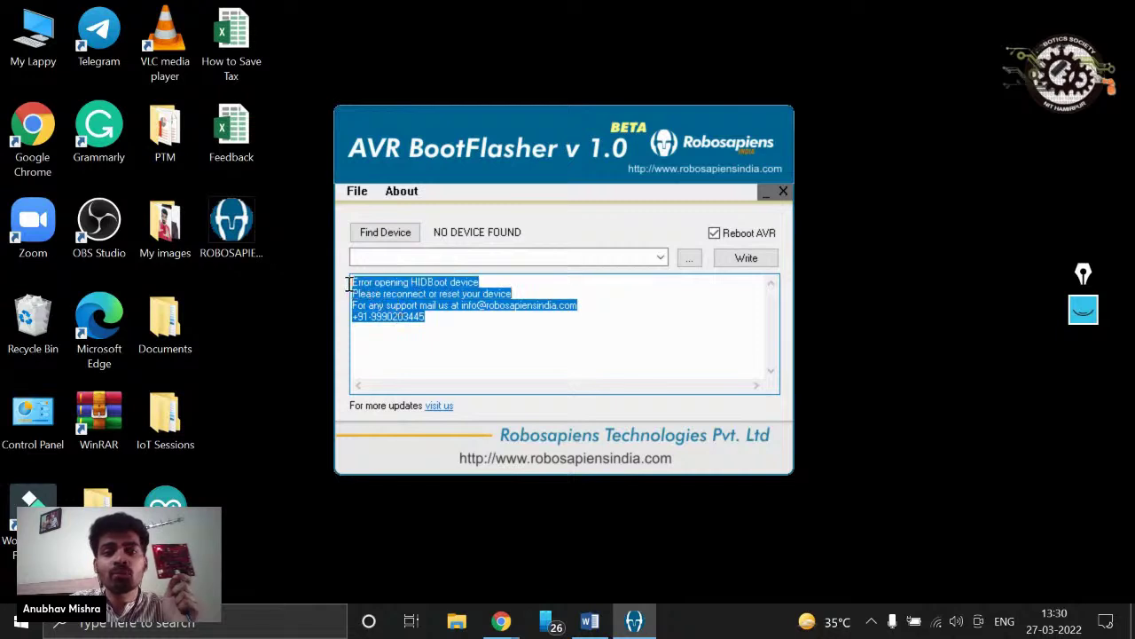
{"action": "left_click", "coordinate": [601, 299]}
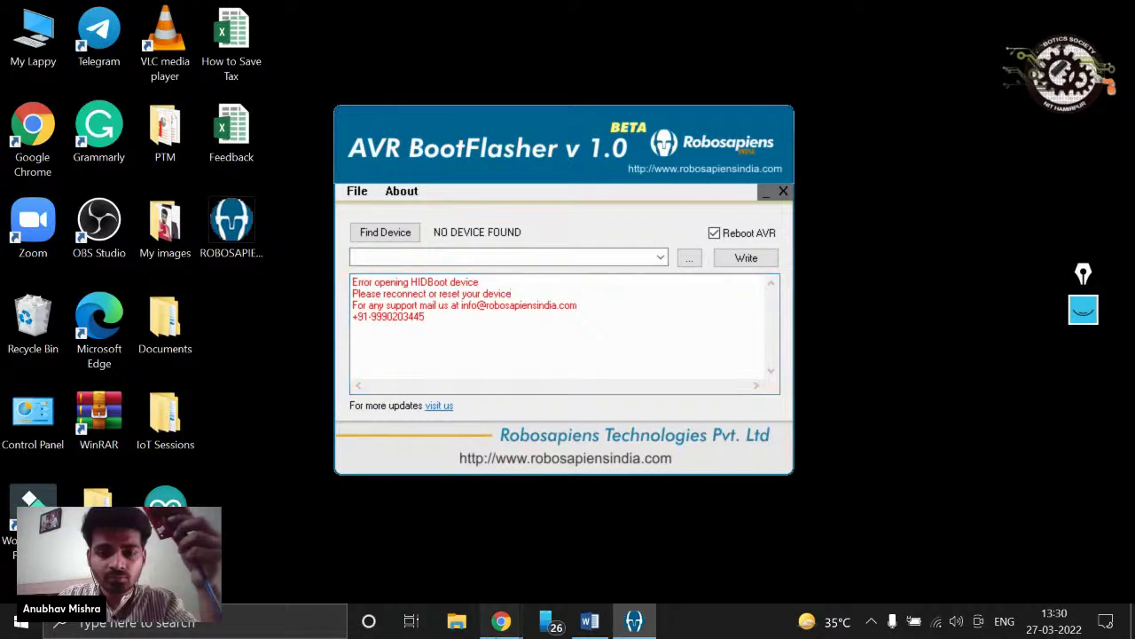
- Bring up the StreamYard studio to view the live camera feed, and return to AVR BootFlasher
{"action": "mouse_move", "coordinate": [501, 621]}
{"action": "left_click", "coordinate": [435, 577]}
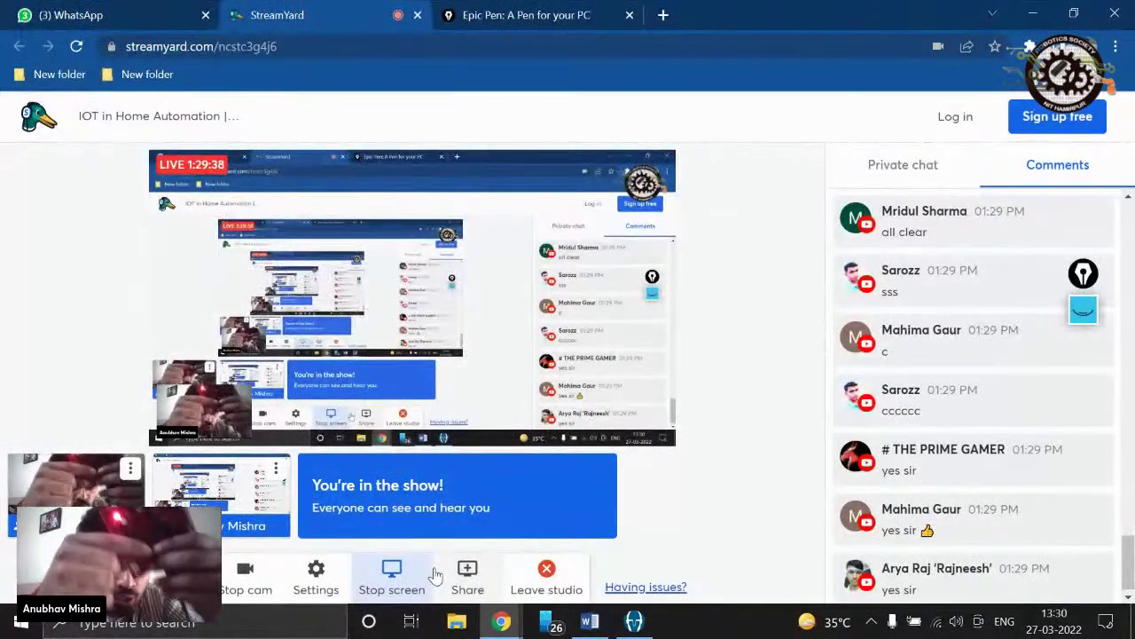
{"action": "left_click", "coordinate": [433, 576]}
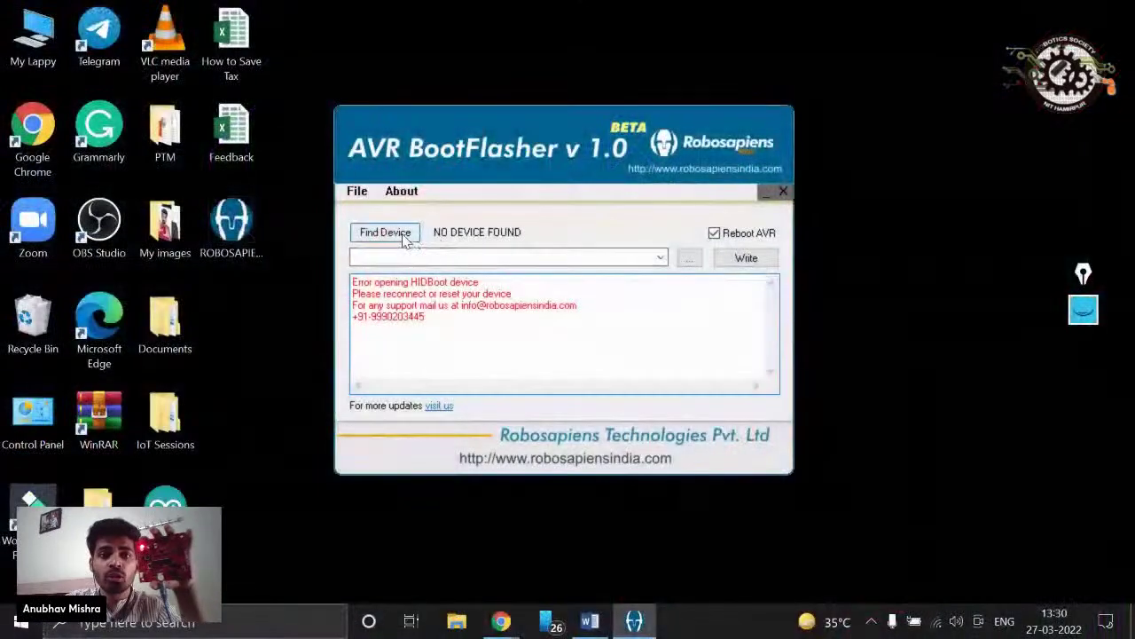
- Detect the connected ROBOSAPIENS RBoard and check the list of recent hex files
{"action": "left_click", "coordinate": [404, 235]}
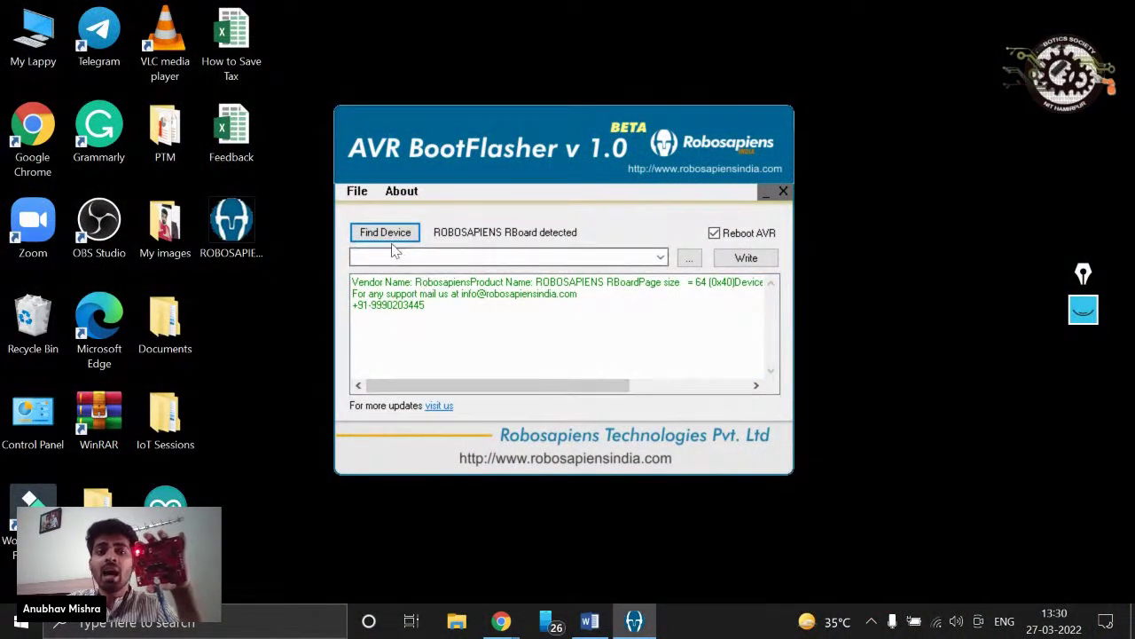
{"action": "left_click", "coordinate": [659, 258]}
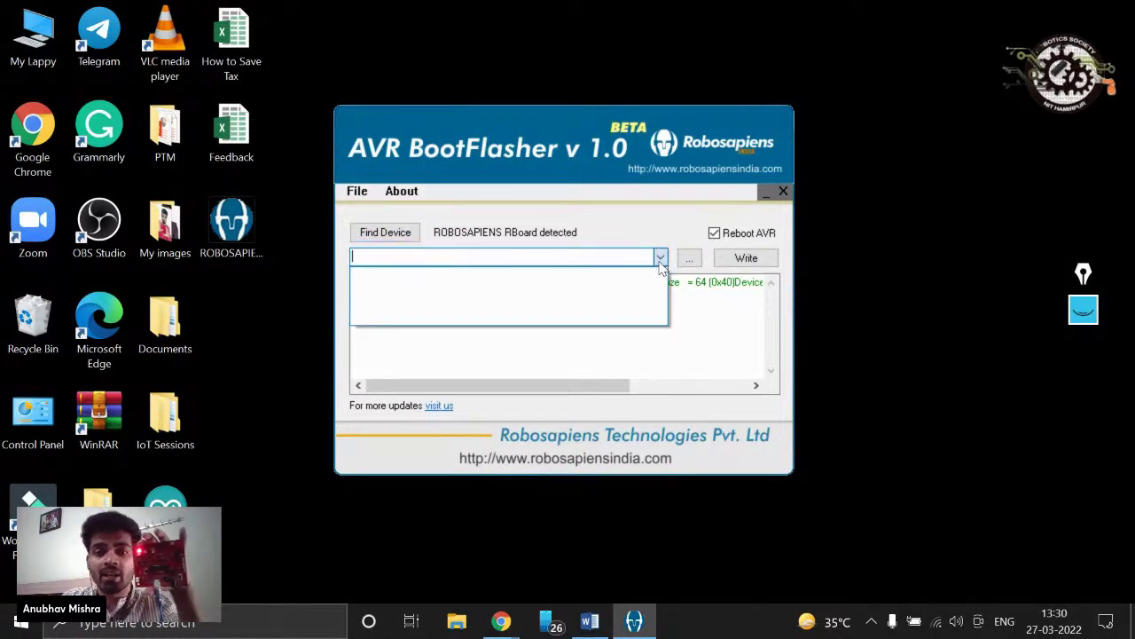
{"action": "left_click", "coordinate": [689, 267]}
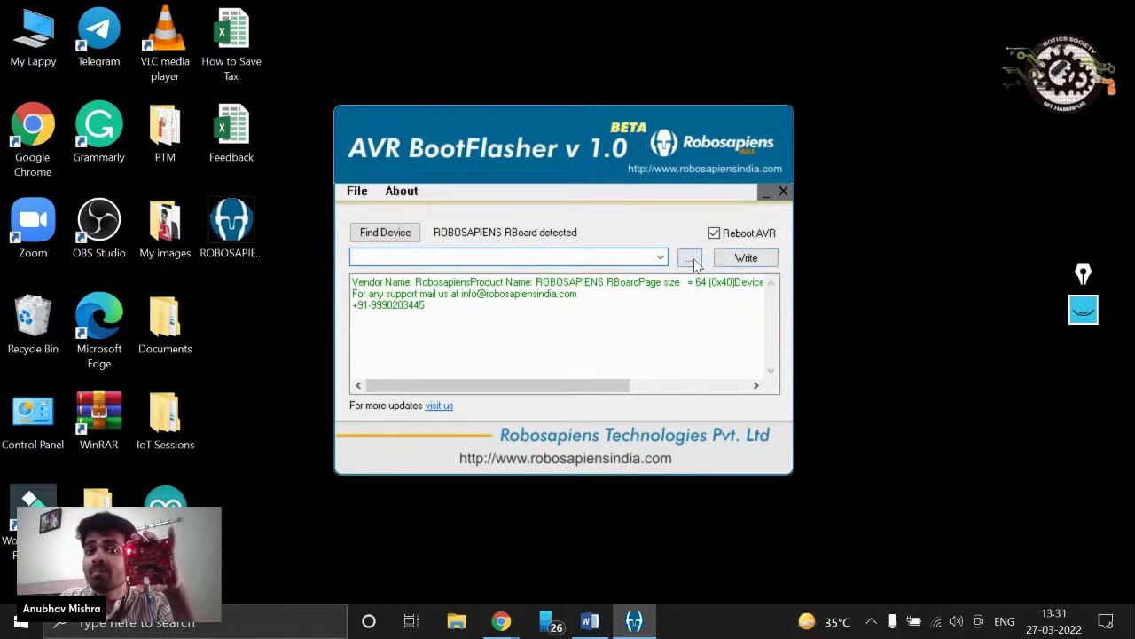
{"action": "left_click", "coordinate": [699, 263]}
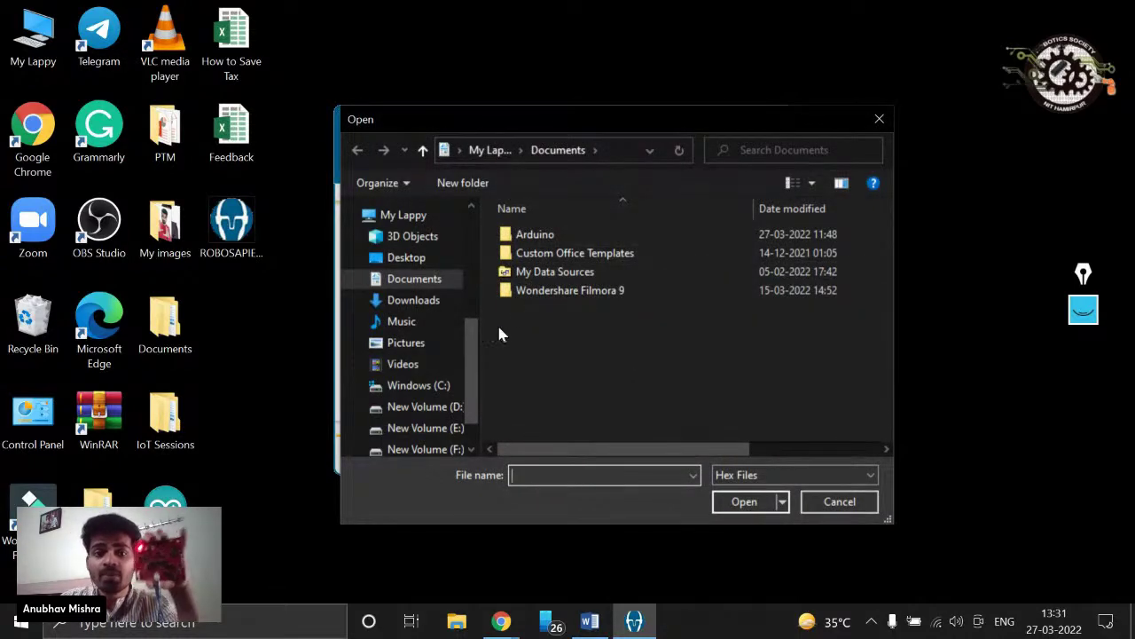
{"action": "left_click", "coordinate": [432, 439]}
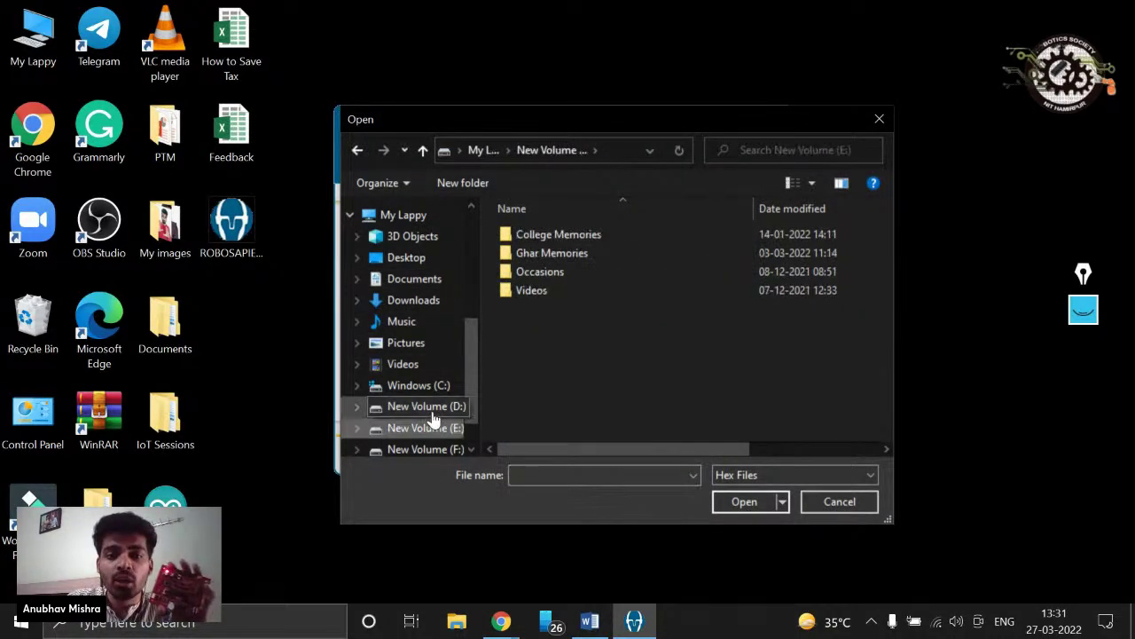
{"action": "left_click", "coordinate": [433, 410]}
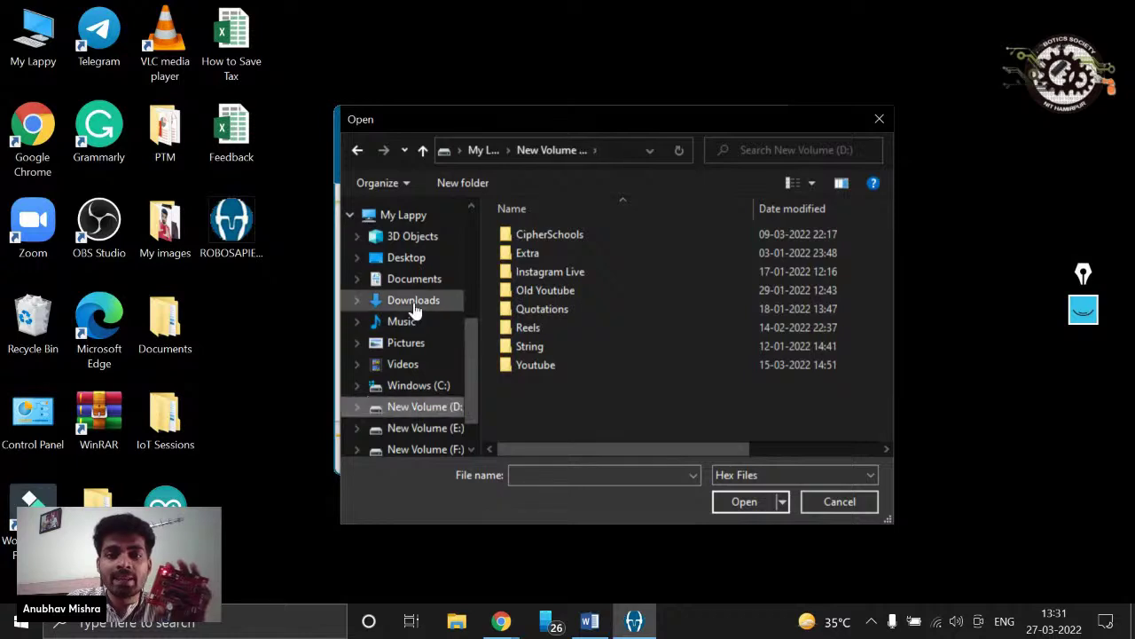
{"action": "left_click", "coordinate": [417, 259]}
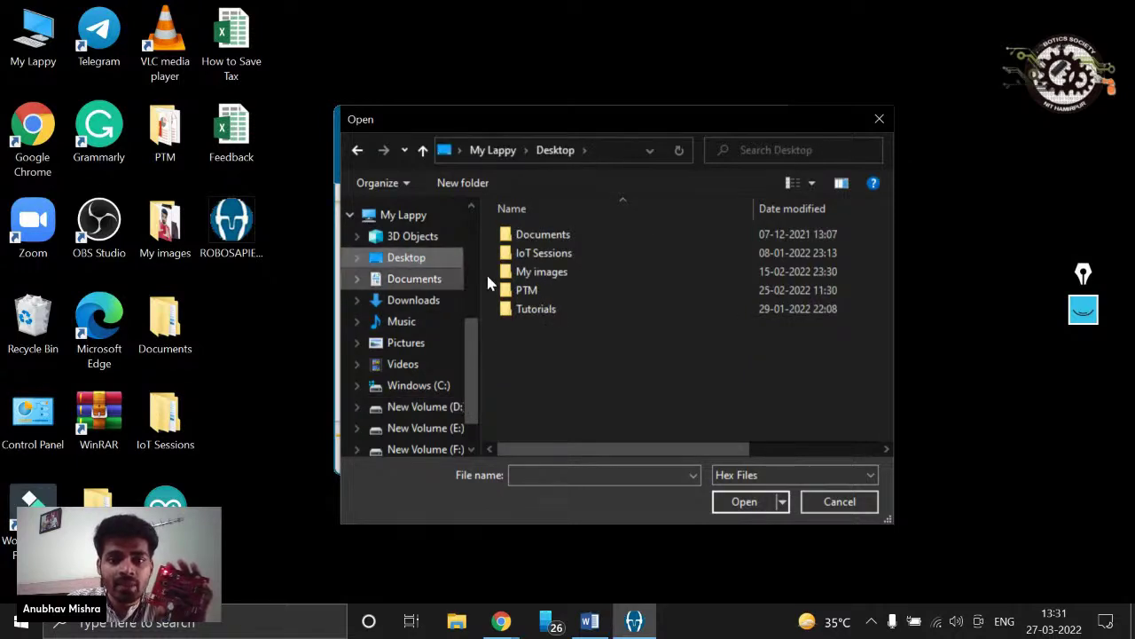
{"action": "double_click", "coordinate": [544, 257]}
{"action": "double_click", "coordinate": [542, 272]}
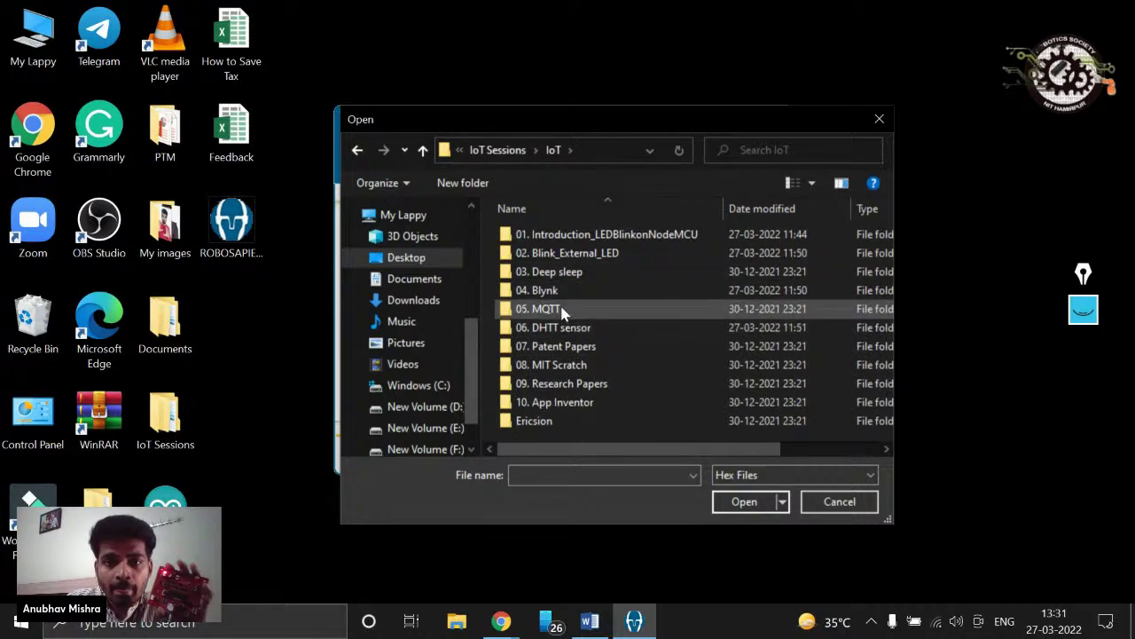
{"action": "left_click", "coordinate": [428, 266]}
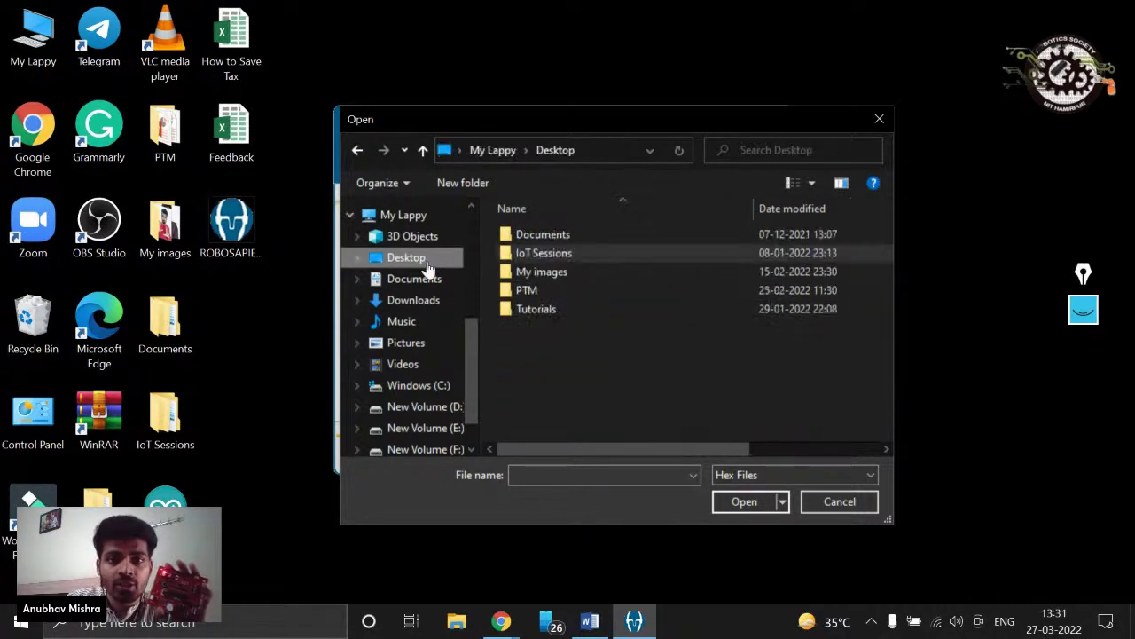
{"action": "left_click", "coordinate": [535, 259]}
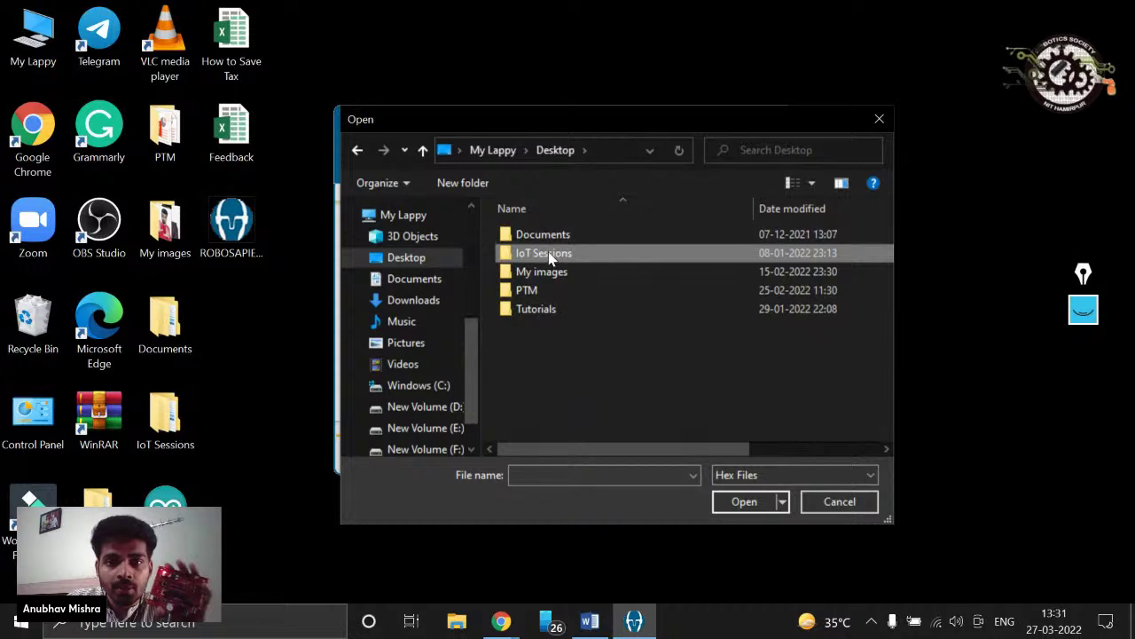
{"action": "double_click", "coordinate": [552, 261]}
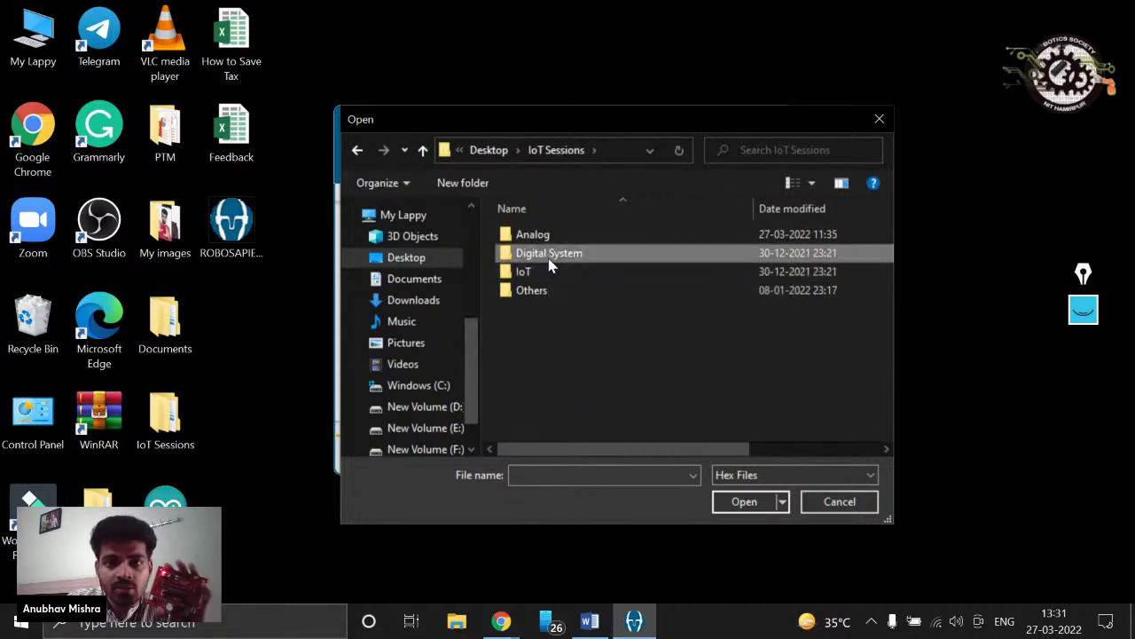
{"action": "double_click", "coordinate": [550, 258]}
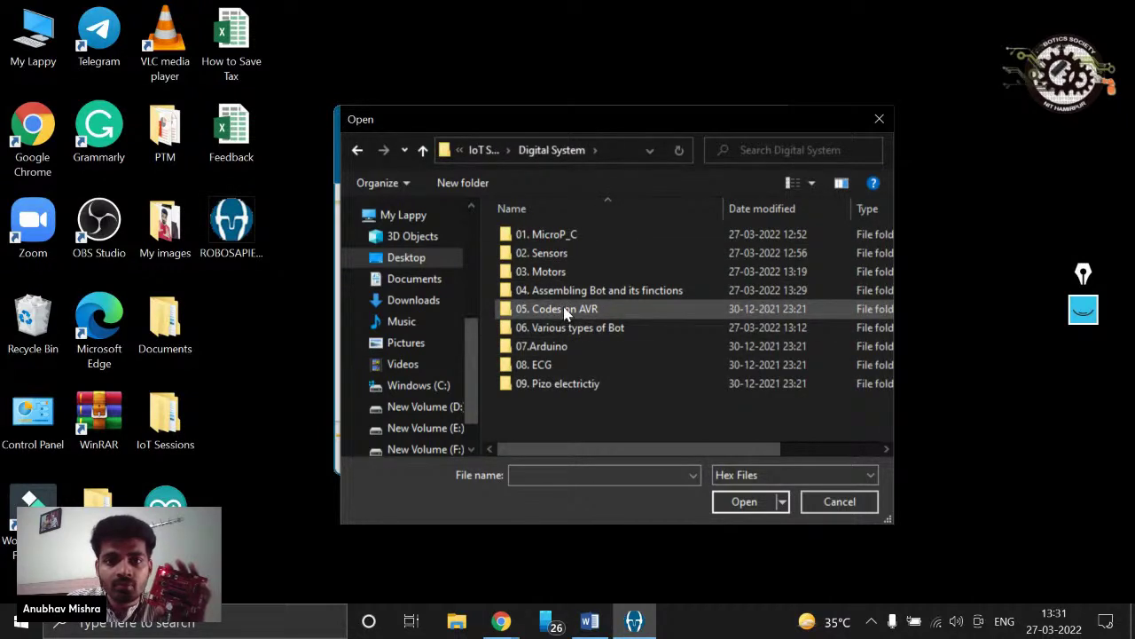
{"action": "double_click", "coordinate": [565, 309]}
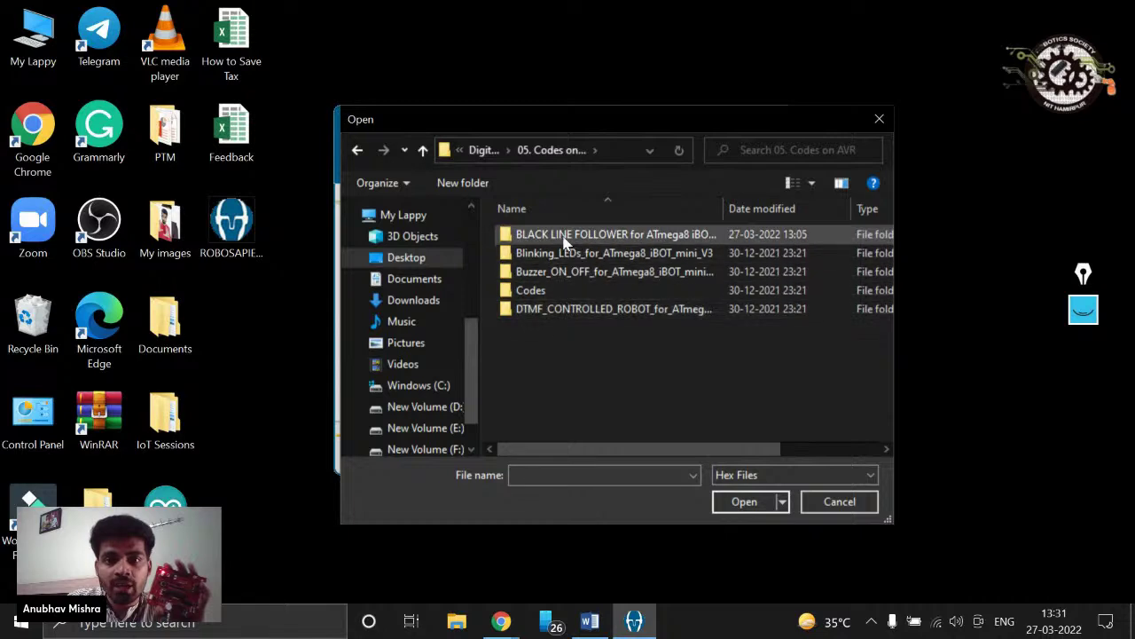
{"action": "double_click", "coordinate": [563, 235]}
{"action": "left_click", "coordinate": [356, 150]}
{"action": "double_click", "coordinate": [558, 256]}
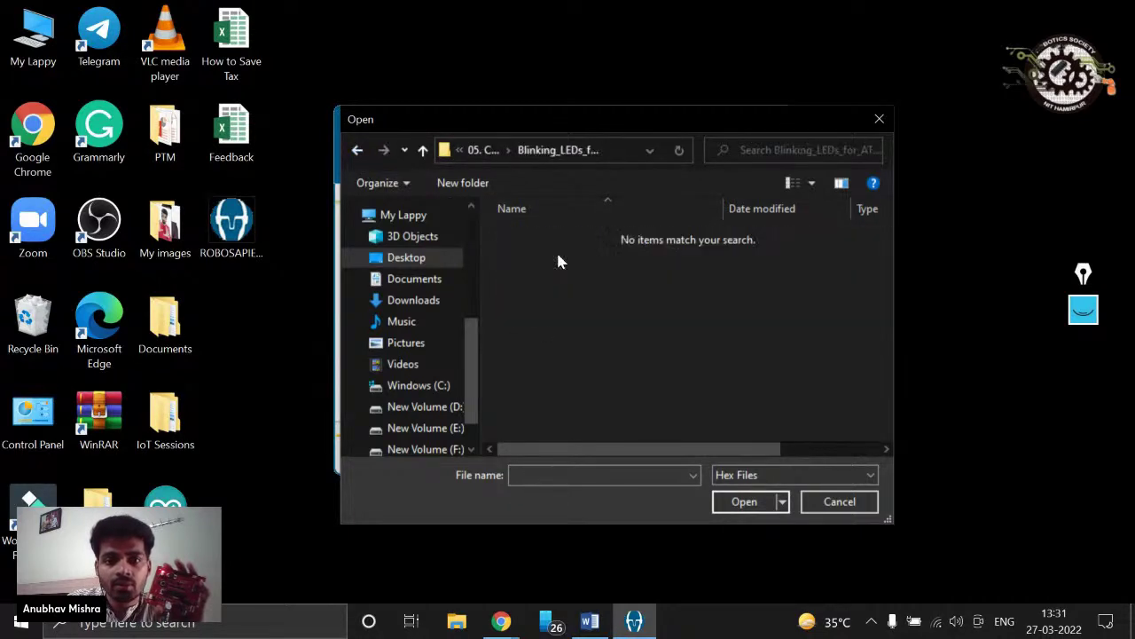
{"action": "left_click", "coordinate": [353, 149]}
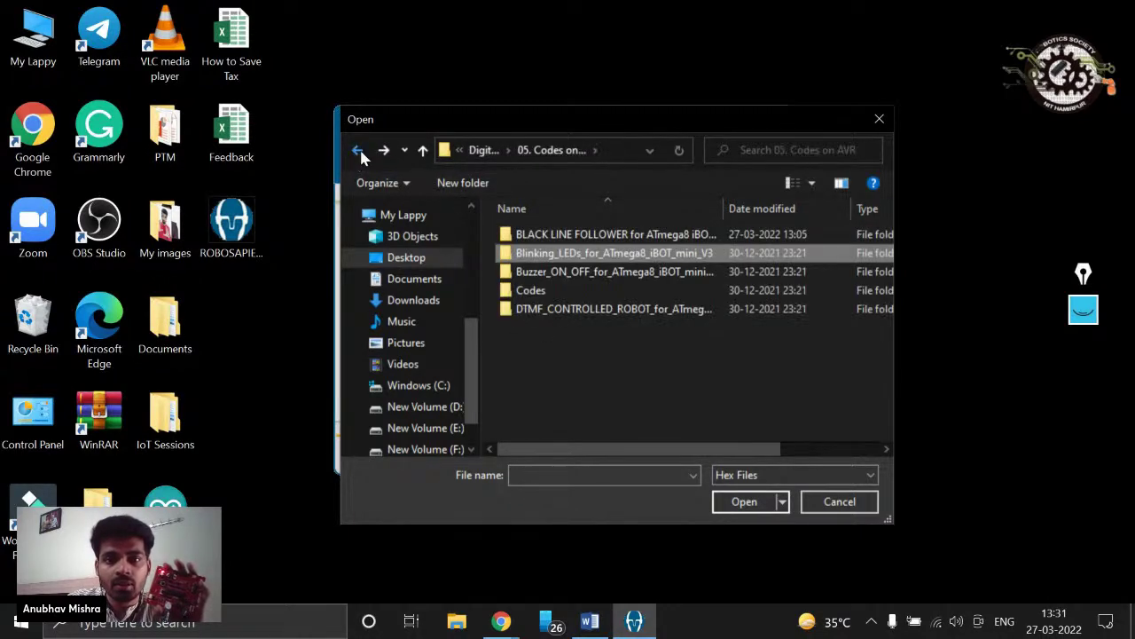
{"action": "double_click", "coordinate": [534, 290]}
{"action": "double_click", "coordinate": [541, 237]}
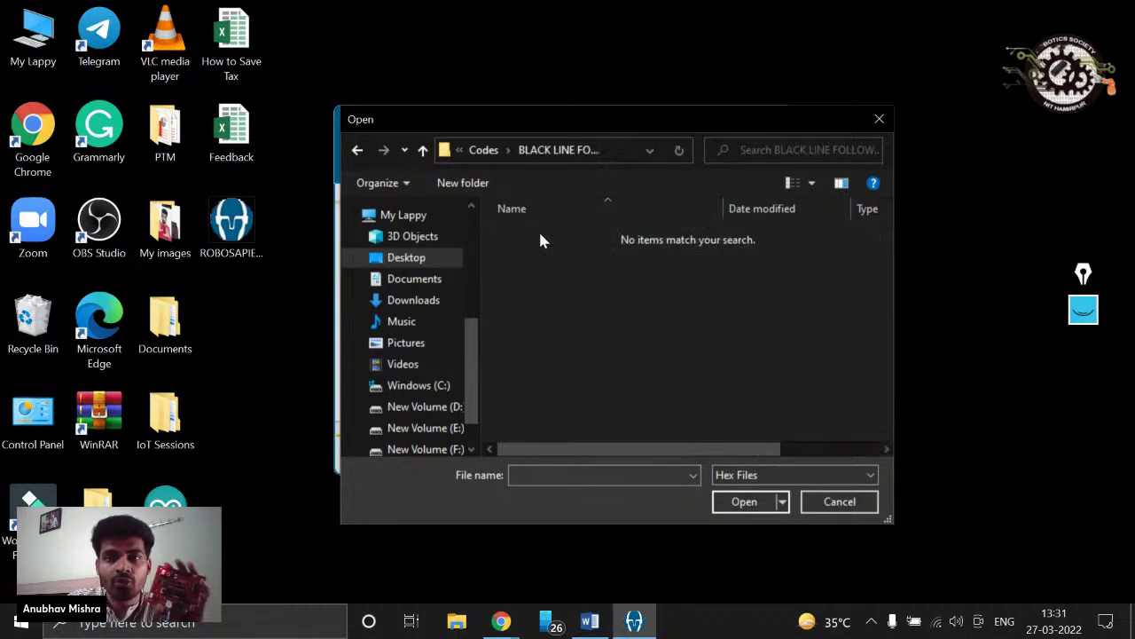
{"action": "left_click", "coordinate": [356, 149]}
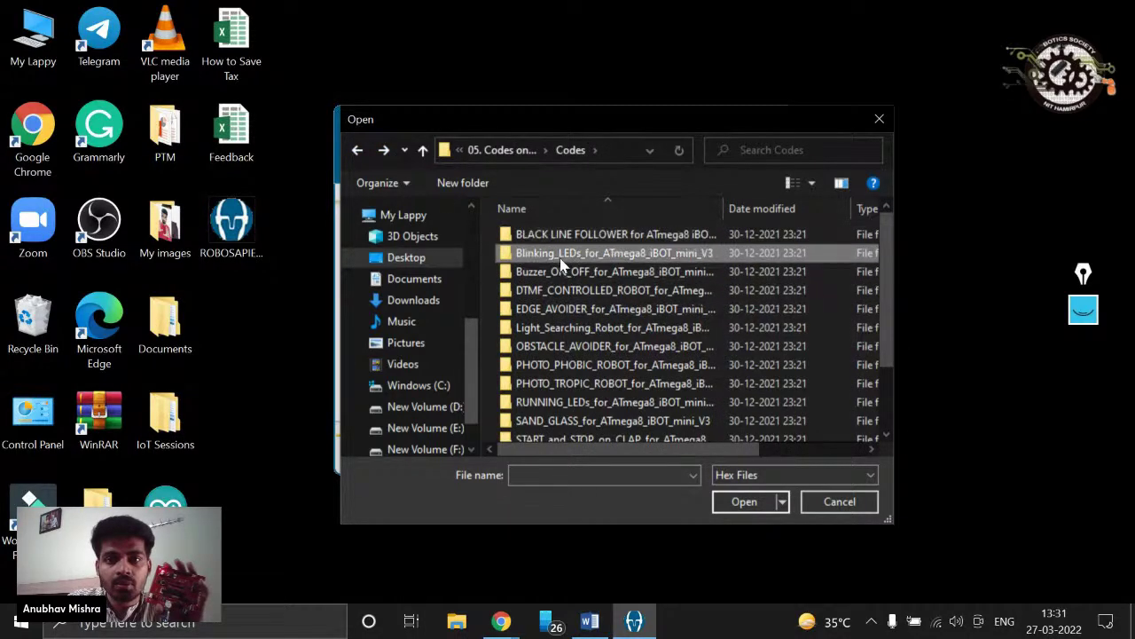
{"action": "double_click", "coordinate": [560, 257]}
{"action": "left_click", "coordinate": [357, 150]}
{"action": "double_click", "coordinate": [606, 359]}
{"action": "left_click", "coordinate": [870, 123]}
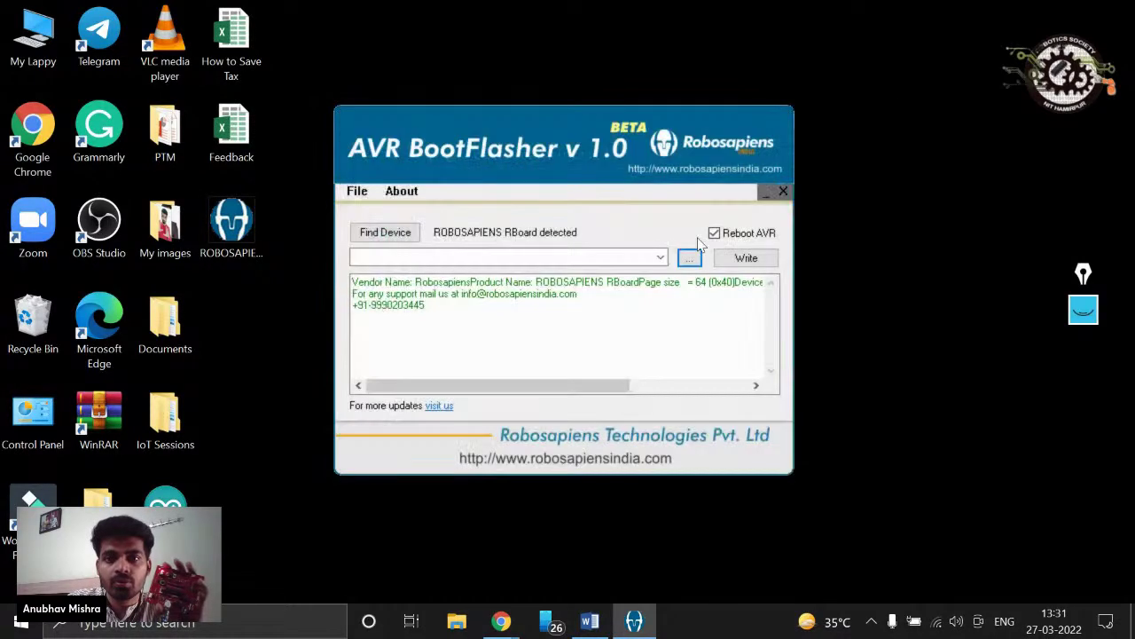
- Load the BLACK_LINE_FOLLOWER hex file from the default folder under F:\Robosapien\Mobile Robotics\Codes and write it to the board
{"action": "left_click", "coordinate": [689, 259]}
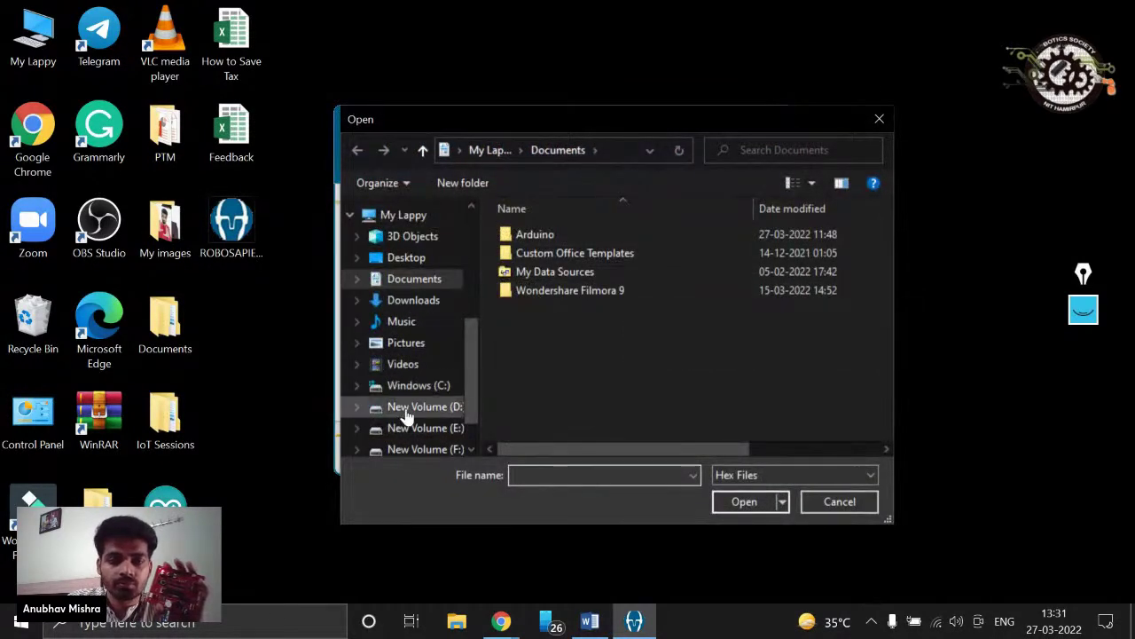
{"action": "left_click", "coordinate": [413, 448]}
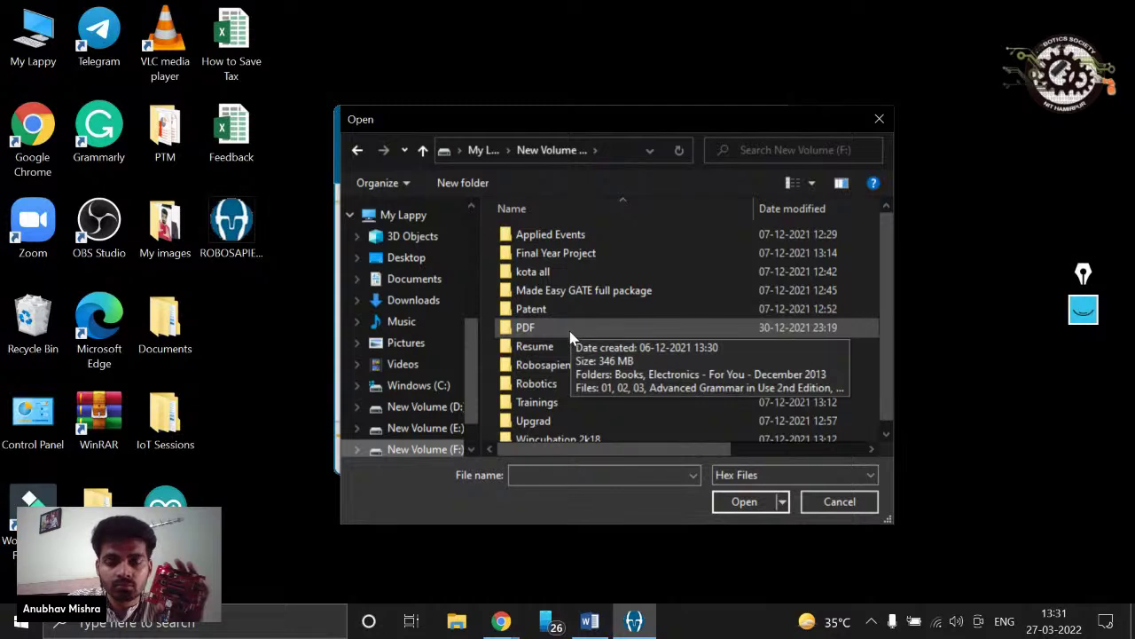
{"action": "double_click", "coordinate": [559, 365]}
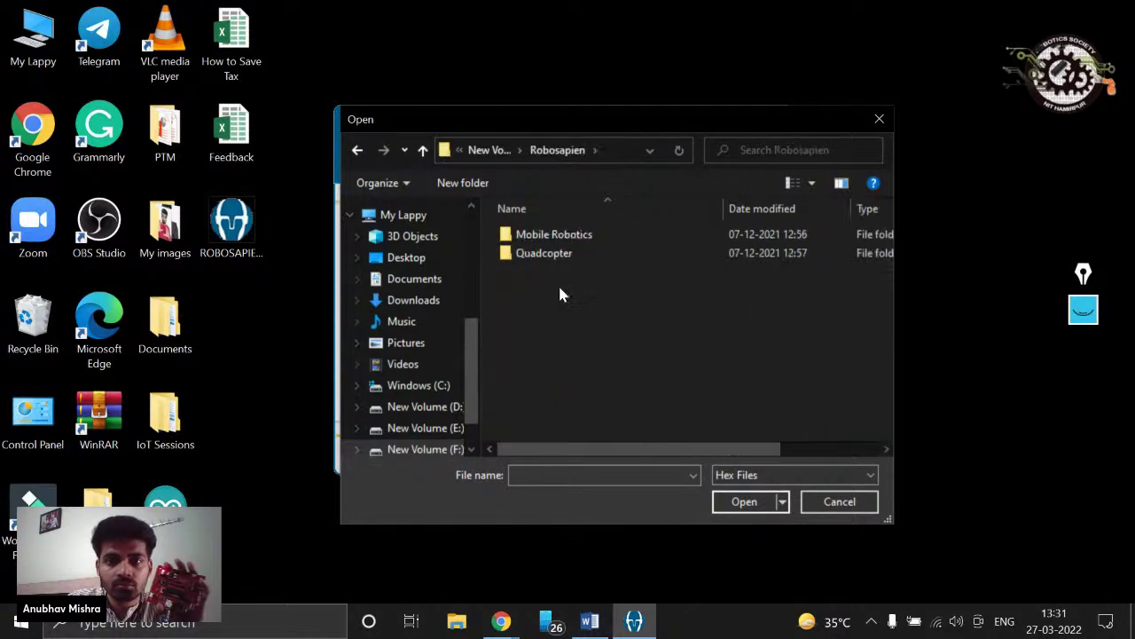
{"action": "double_click", "coordinate": [561, 242]}
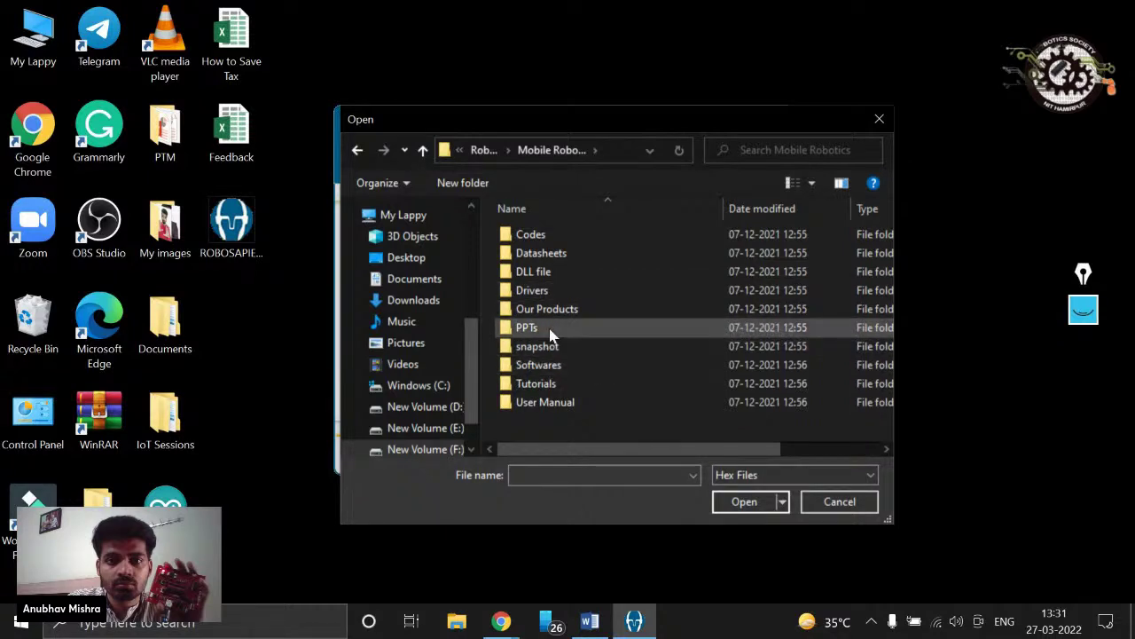
{"action": "double_click", "coordinate": [550, 240]}
{"action": "double_click", "coordinate": [550, 238]}
{"action": "double_click", "coordinate": [550, 238]}
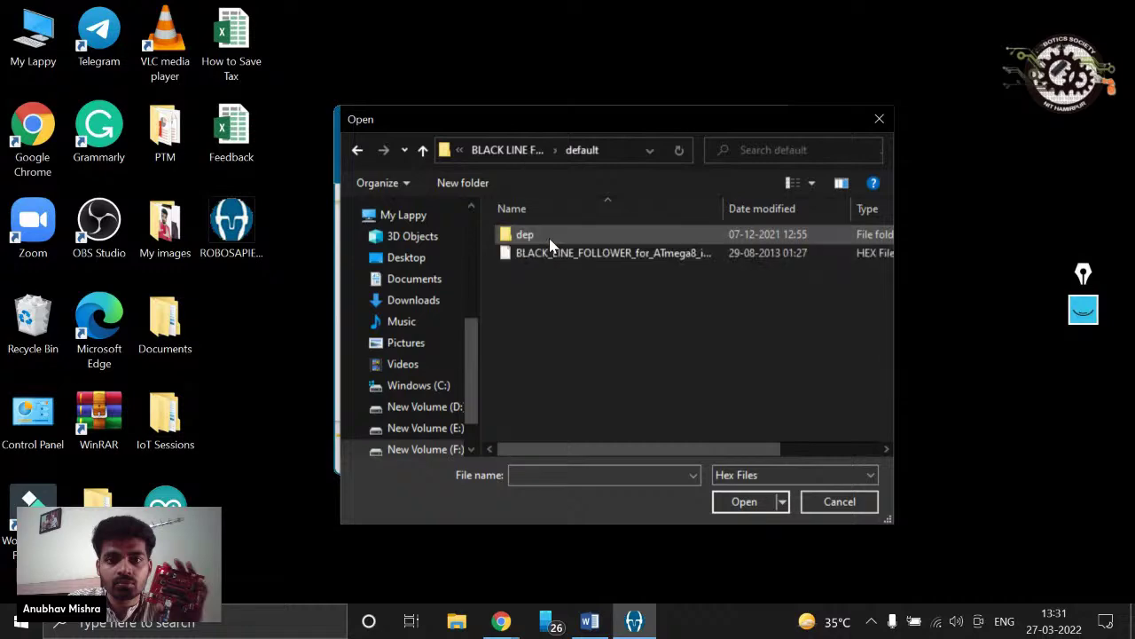
{"action": "left_click", "coordinate": [550, 254]}
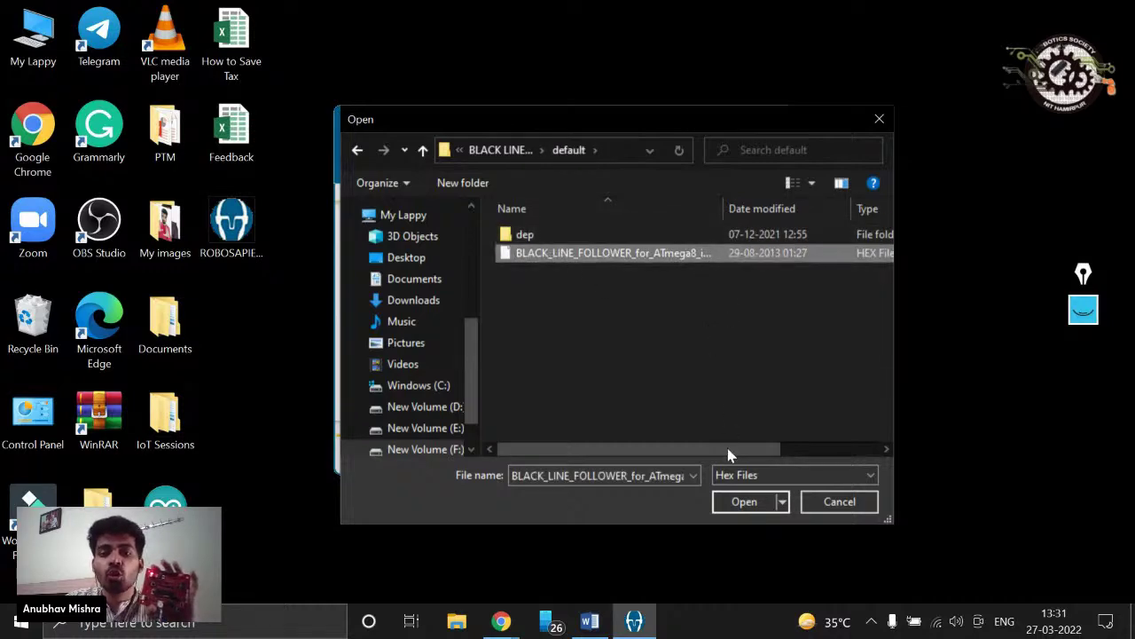
{"action": "left_click", "coordinate": [736, 493]}
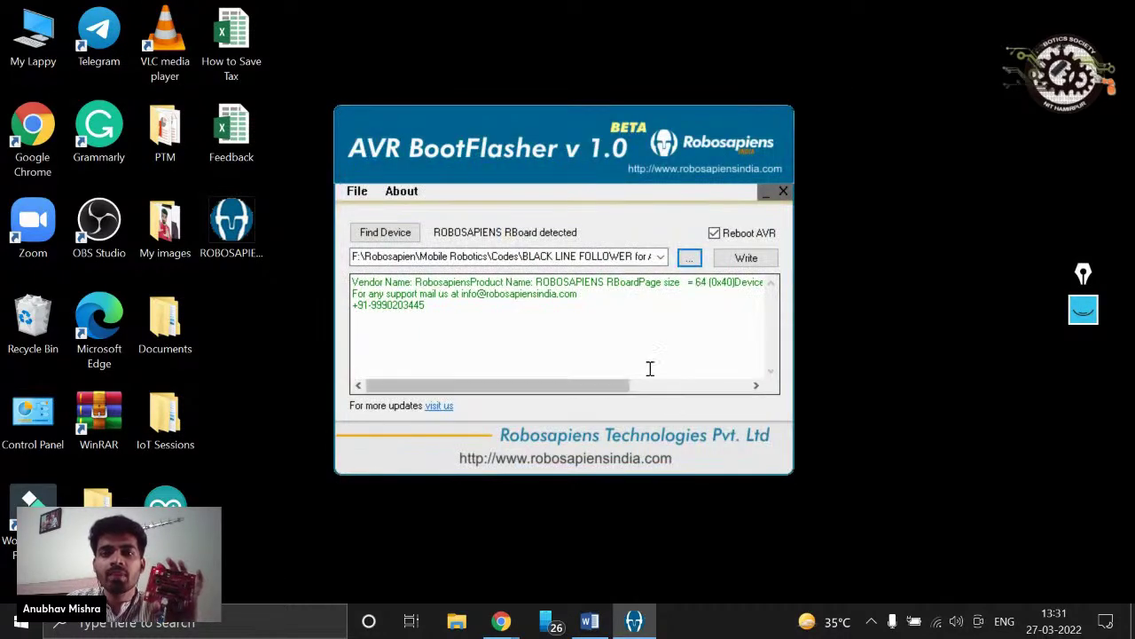
{"action": "left_click", "coordinate": [744, 258]}
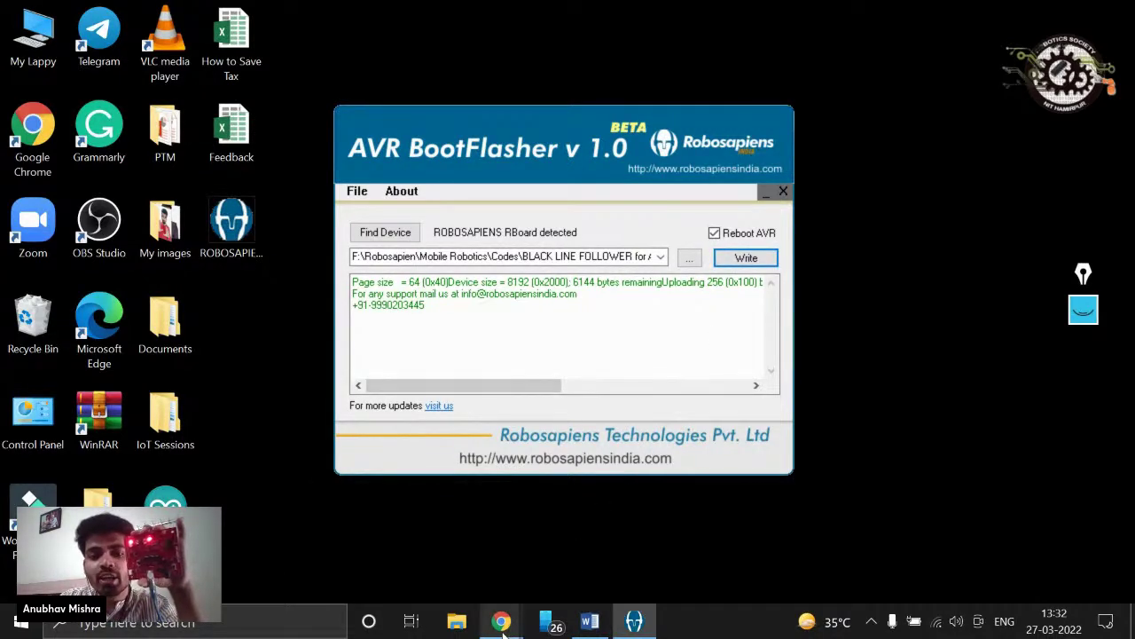
- Switch to StreamYard to read the viewer comments, close AVR BootFlasher and return to the desktop
{"action": "mouse_move", "coordinate": [501, 625]}
{"action": "left_click", "coordinate": [410, 574]}
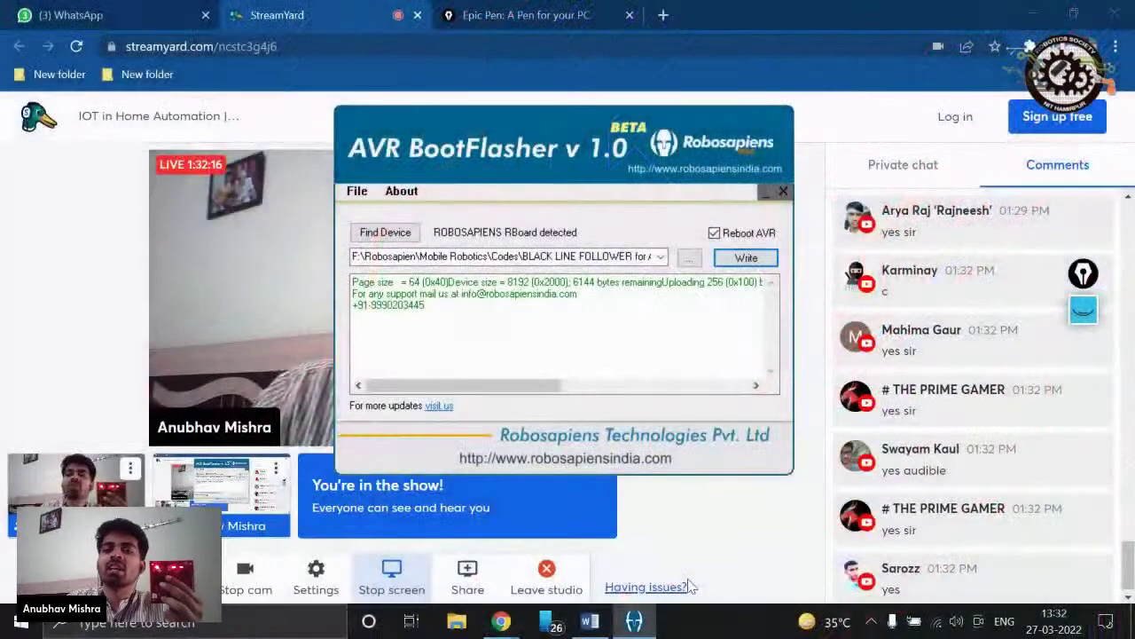
{"action": "left_click", "coordinate": [783, 191]}
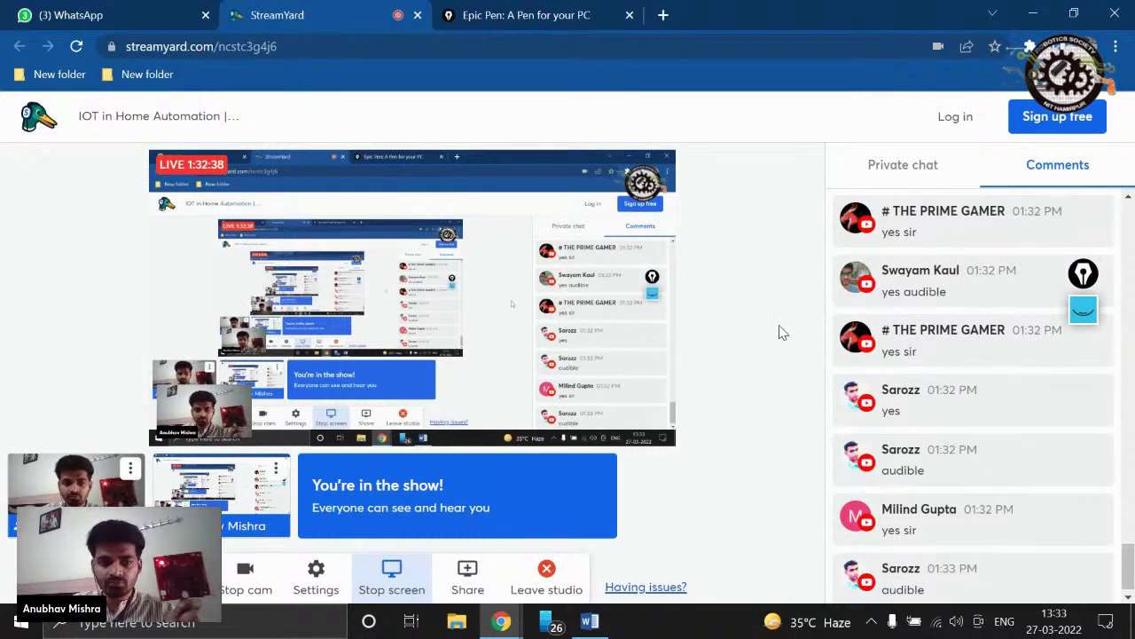
{"action": "left_click", "coordinate": [1020, 10]}
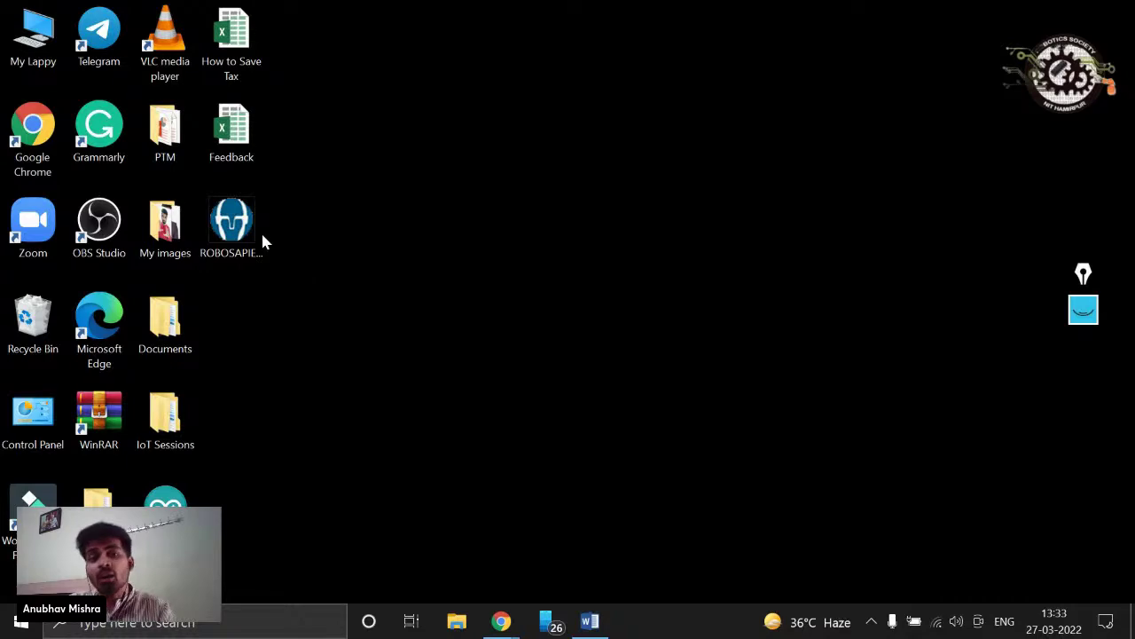
- Review the BLACK LINE FOLLOWER code in Word from the includes to the final PORTB condition, and minimize the document
{"action": "left_click", "coordinate": [590, 620]}
{"action": "scroll", "coordinate": [398, 338], "scroll_direction": "down", "scroll_amount": 2}
{"action": "scroll", "coordinate": [400, 343], "scroll_direction": "up", "scroll_amount": 8}
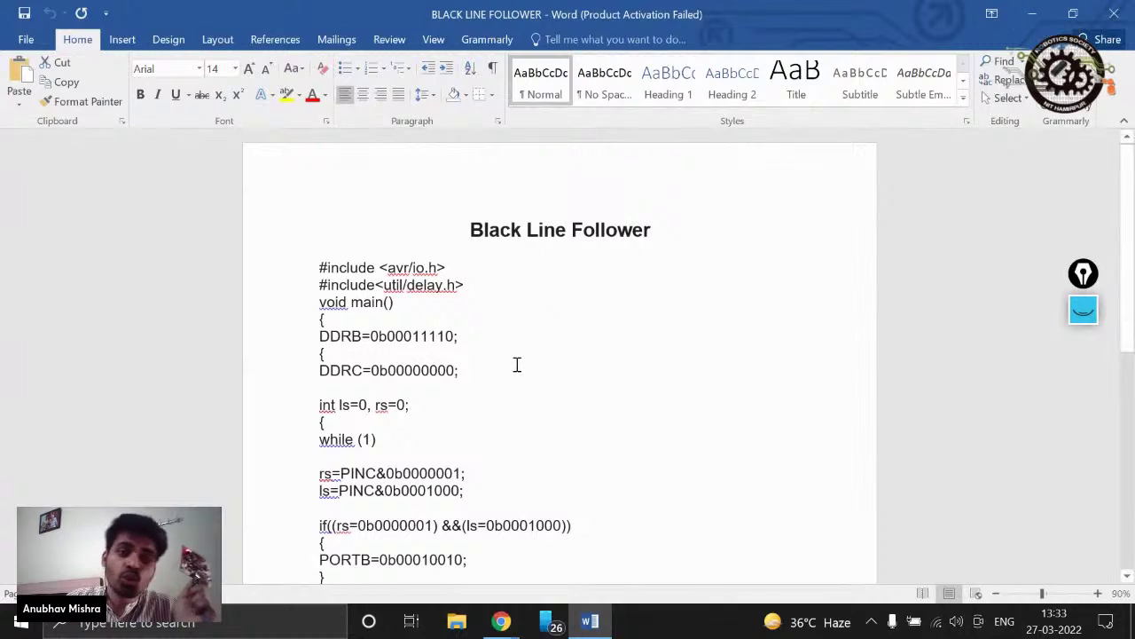
{"action": "scroll", "coordinate": [332, 450], "scroll_direction": "down", "scroll_amount": 5}
{"action": "scroll", "coordinate": [345, 520], "scroll_direction": "down", "scroll_amount": 2}
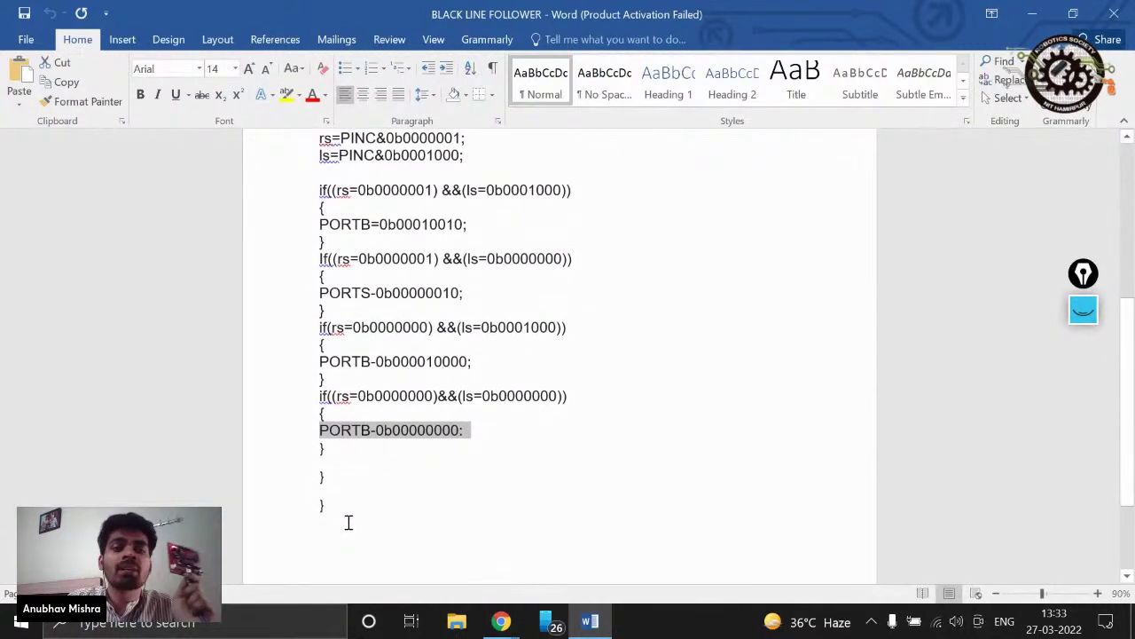
{"action": "scroll", "coordinate": [352, 523], "scroll_direction": "up", "scroll_amount": 6}
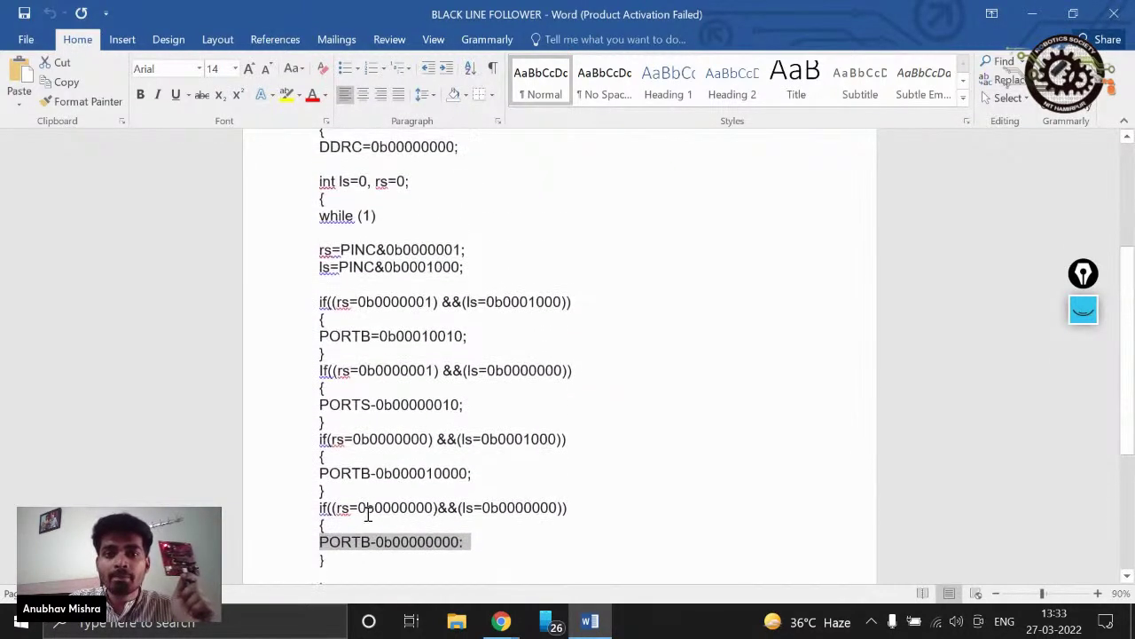
{"action": "left_click", "coordinate": [1034, 13]}
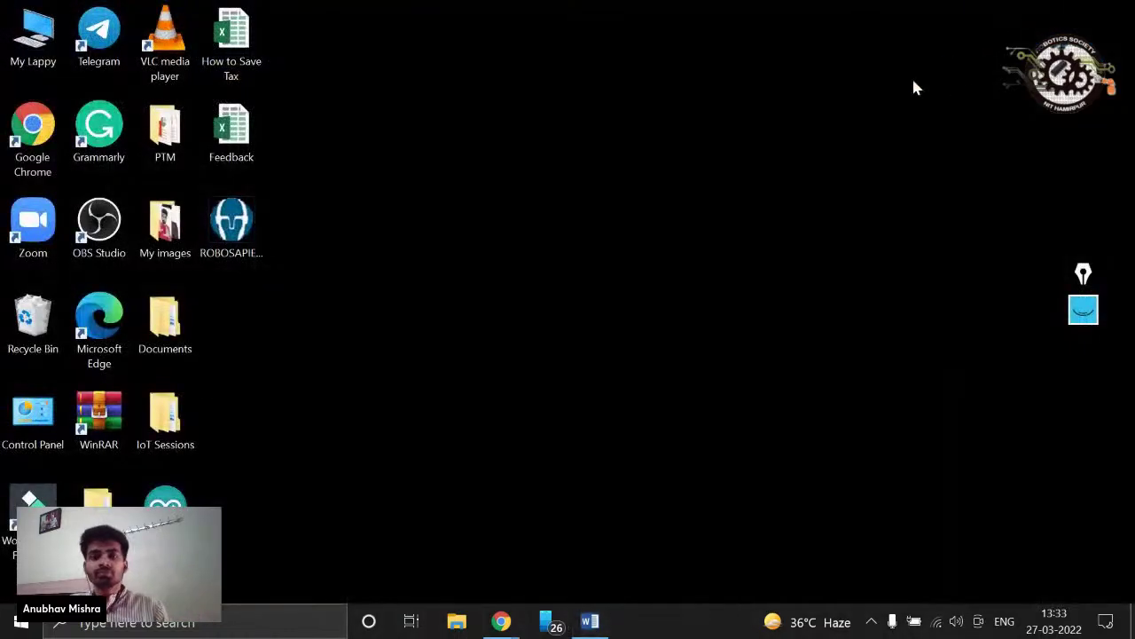
- Point out the ROBOSAPIENS-AVR-BOOT FLASHER shortcut on the desktop and bring up StreamYard to read the newest viewer comments
{"action": "left_click", "coordinate": [229, 228]}
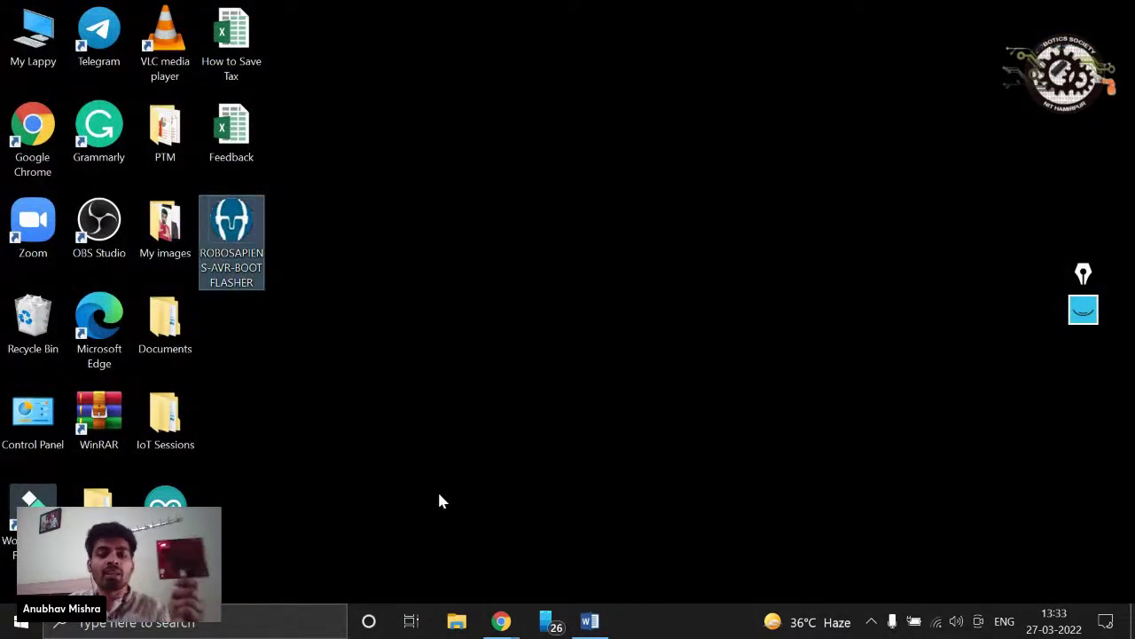
{"action": "mouse_move", "coordinate": [499, 616]}
{"action": "left_click", "coordinate": [426, 541]}
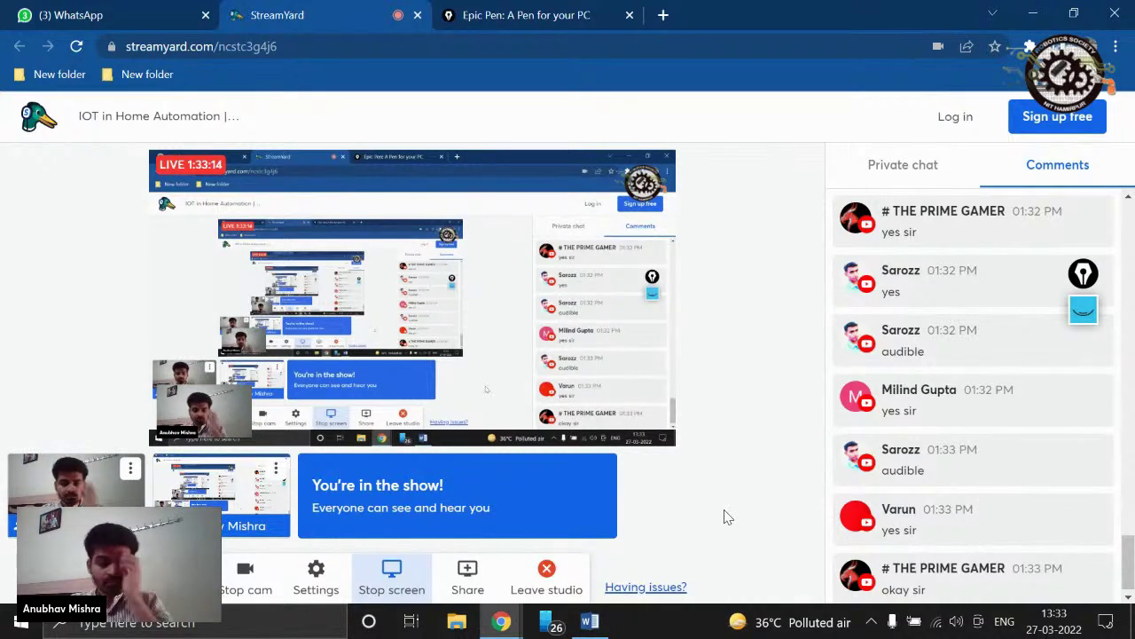
- Browse from the desktop to IoT Sessions > Digital System > 05. Codes on AVR, and switch back to StreamYard
{"action": "left_click", "coordinate": [1034, 13]}
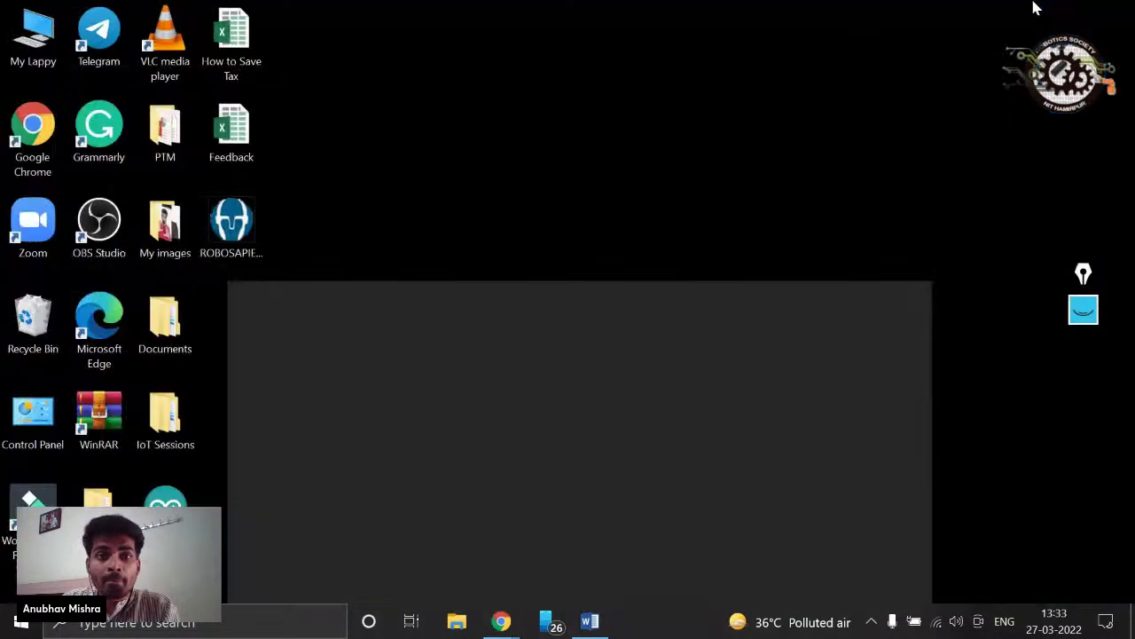
{"action": "left_click", "coordinate": [466, 623]}
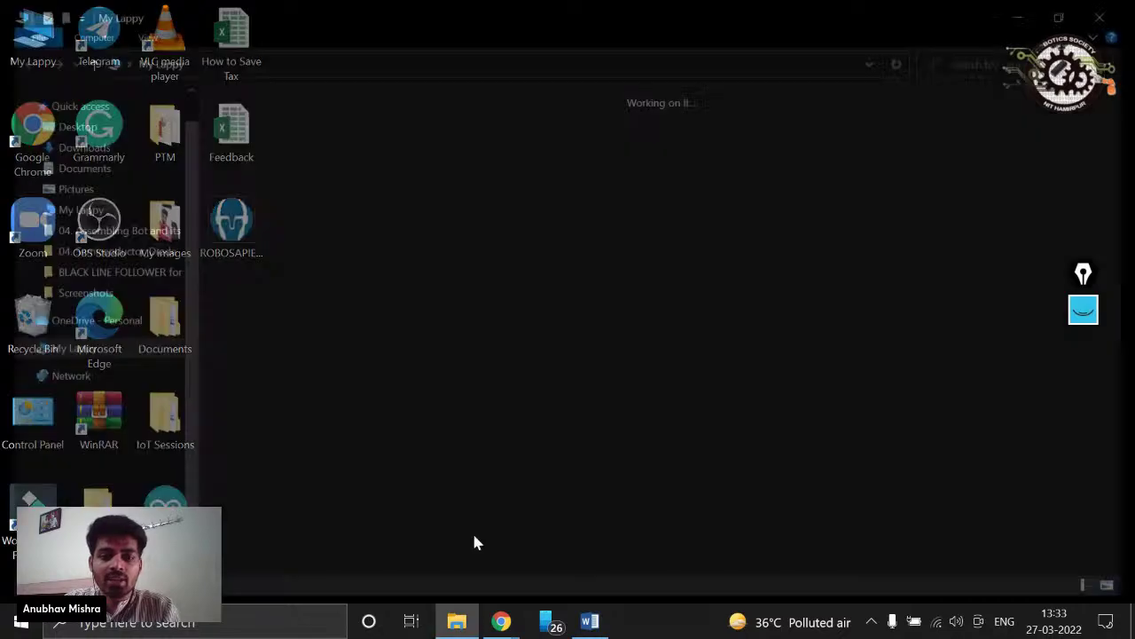
{"action": "left_click", "coordinate": [1031, 10]}
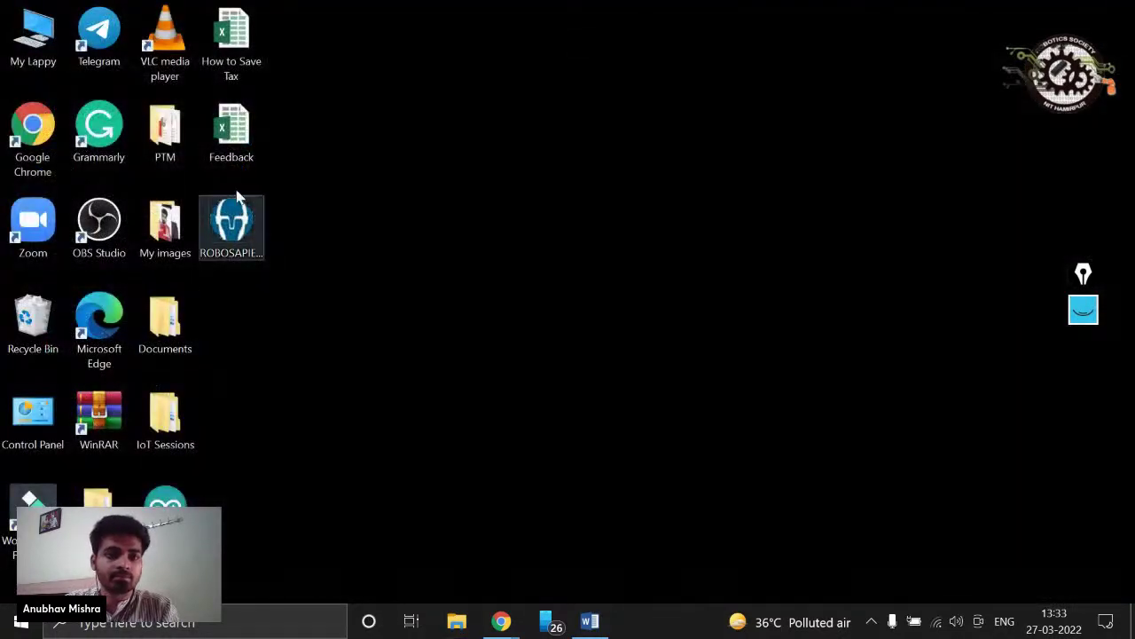
{"action": "double_click", "coordinate": [172, 441]}
{"action": "double_click", "coordinate": [379, 152]}
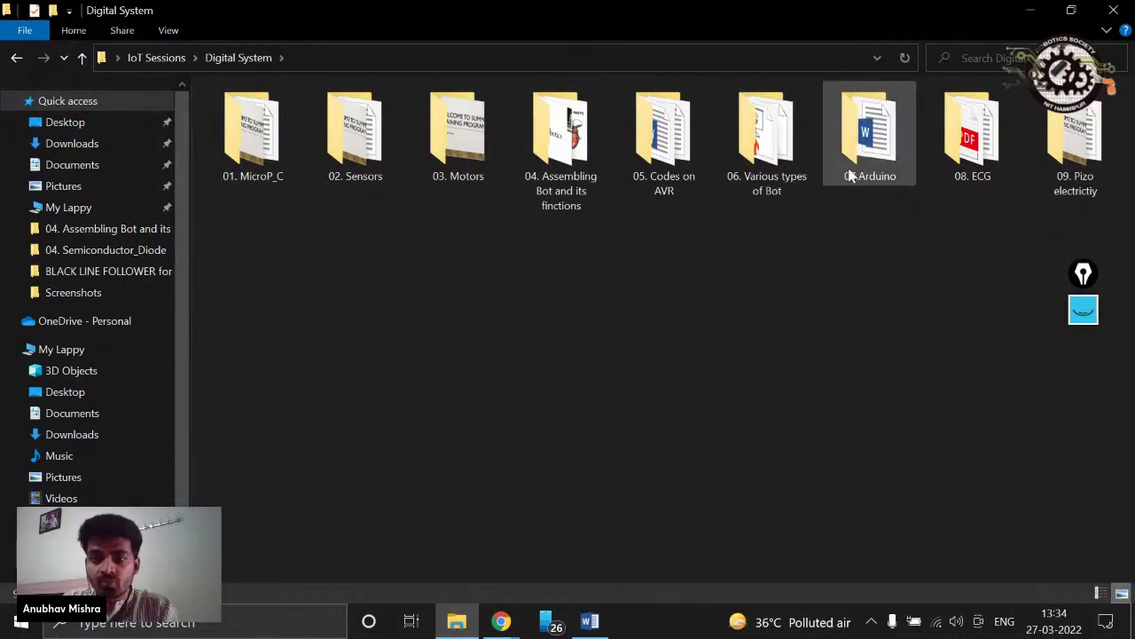
{"action": "double_click", "coordinate": [668, 177]}
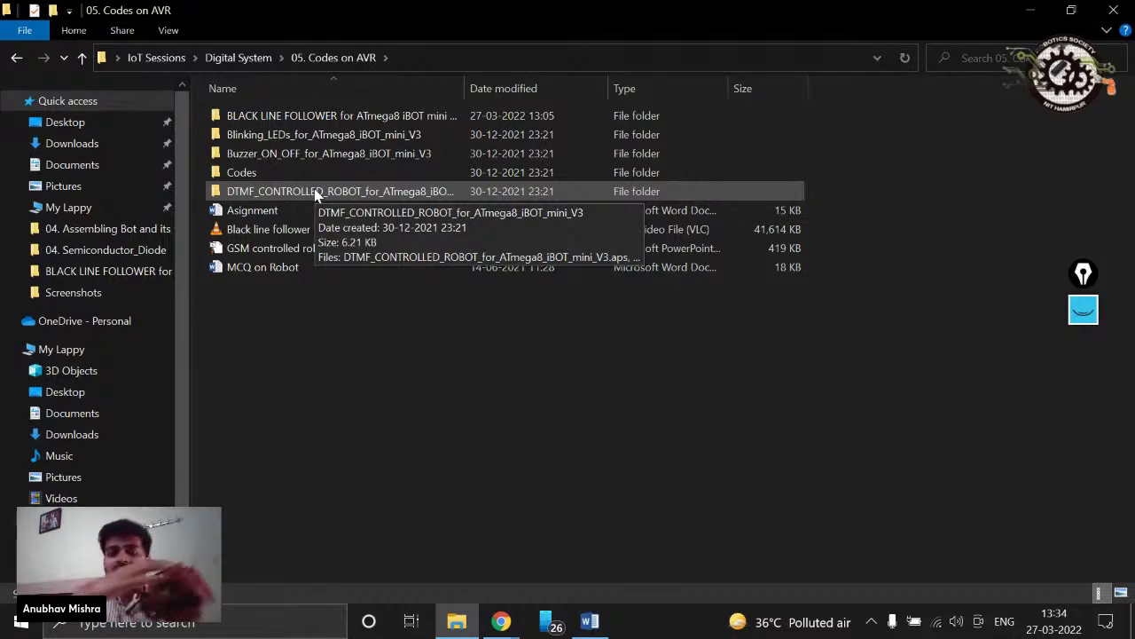
{"action": "mouse_move", "coordinate": [501, 620]}
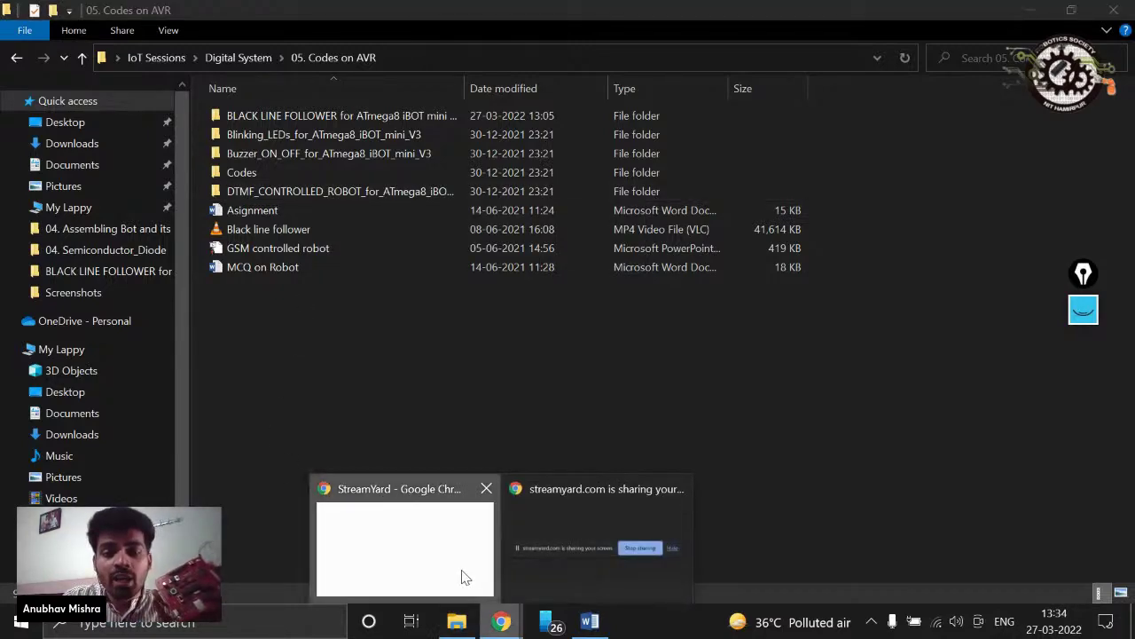
{"action": "left_click", "coordinate": [463, 576]}
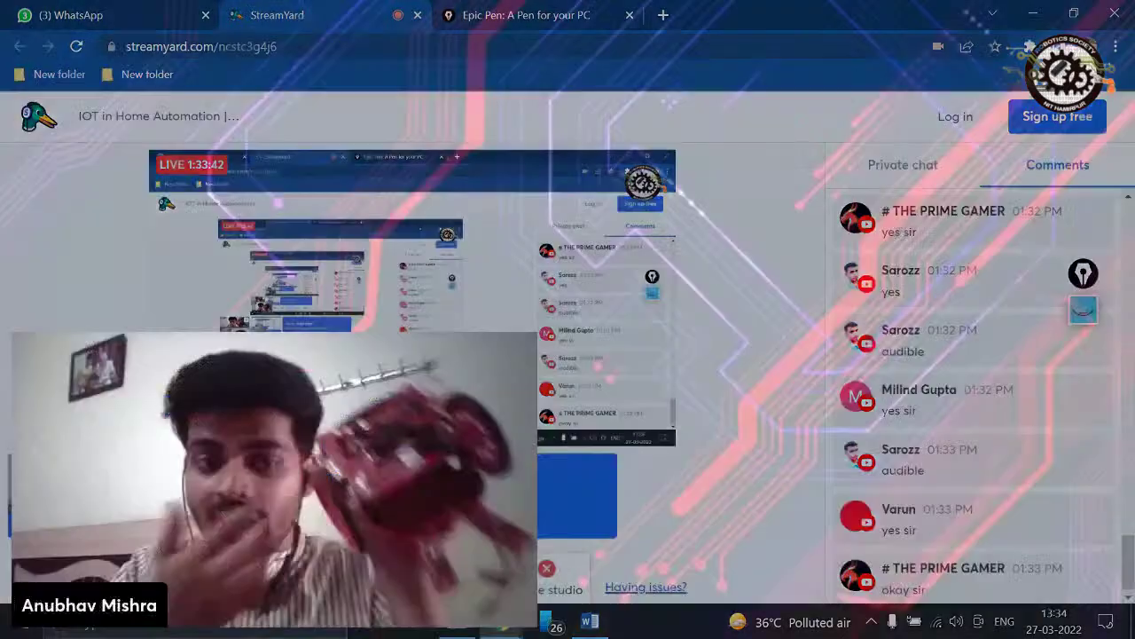
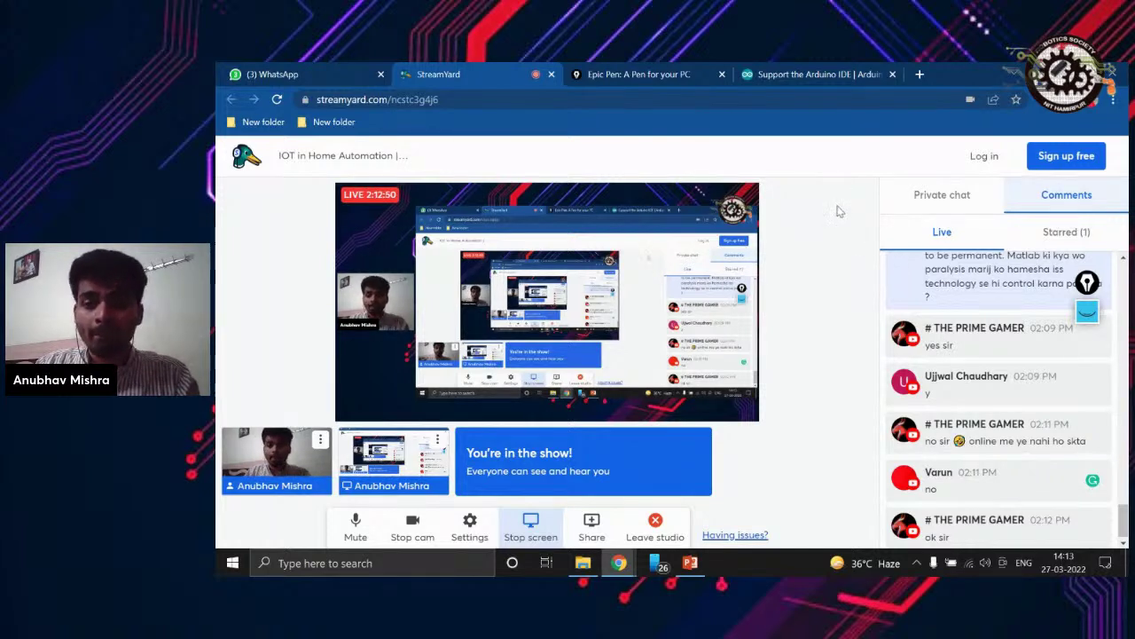
- Close the NodeMCU presentation in PowerPoint and go up to the IoT folder in File Explorer
{"action": "key", "text": "alt+Tab"}
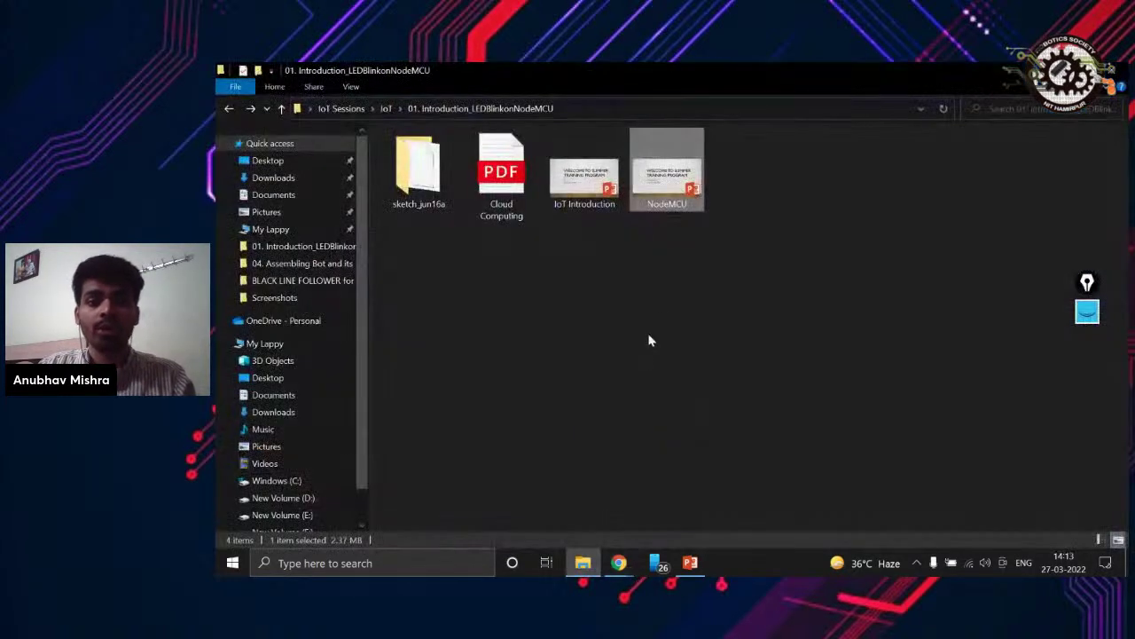
{"action": "left_click", "coordinate": [690, 562]}
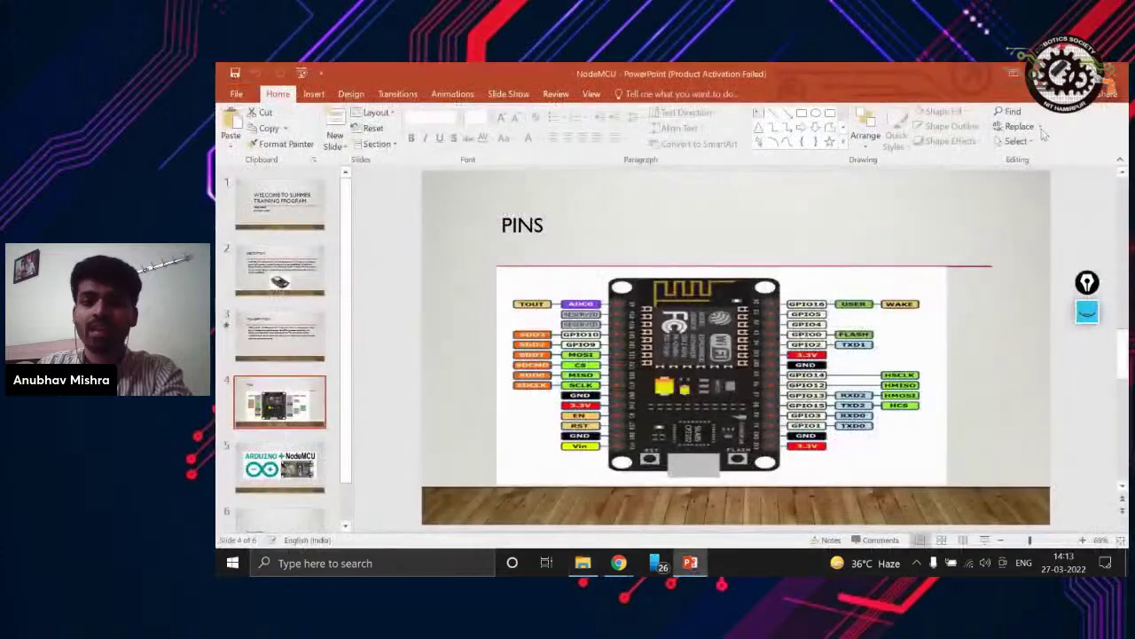
{"action": "key", "text": "alt+F4"}
{"action": "key", "text": "alt+Up"}
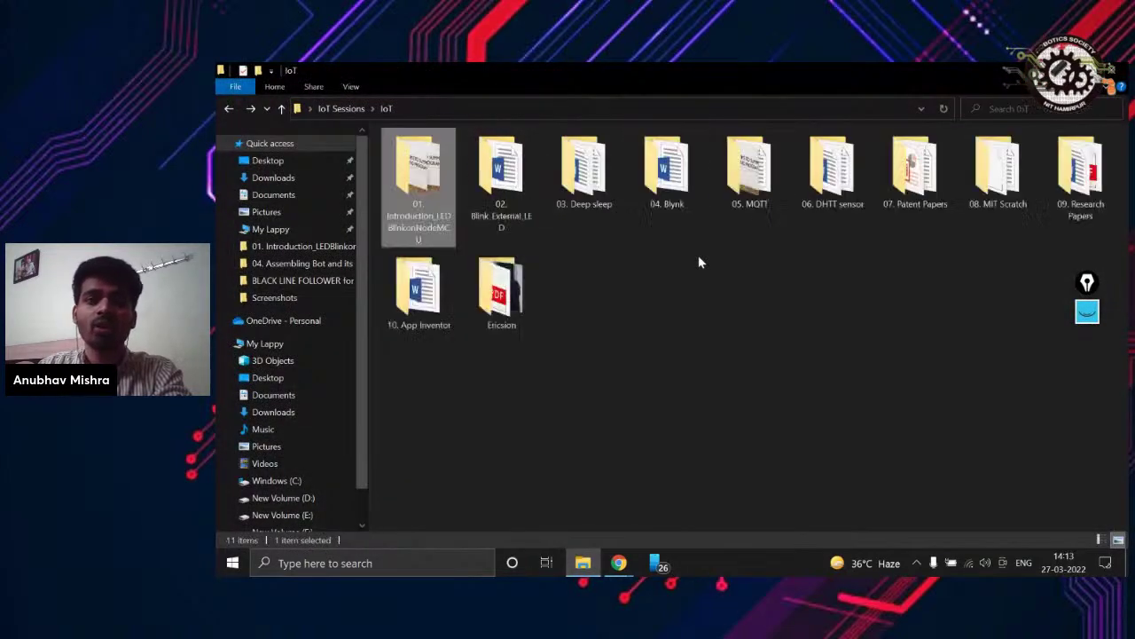
- Open Installing ESP8266 Board in Arduino IDE from 02. Blink_External_LED, dismiss the activation dialog, review the Preferences instruction and minimize the document
{"action": "double_click", "coordinate": [520, 211]}
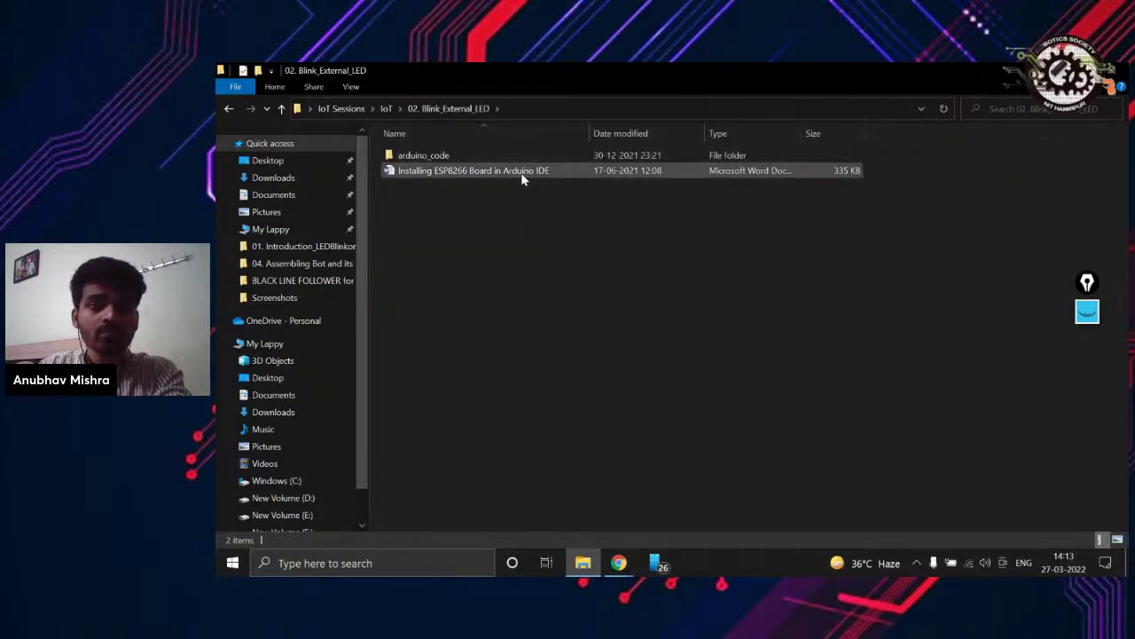
{"action": "double_click", "coordinate": [521, 173]}
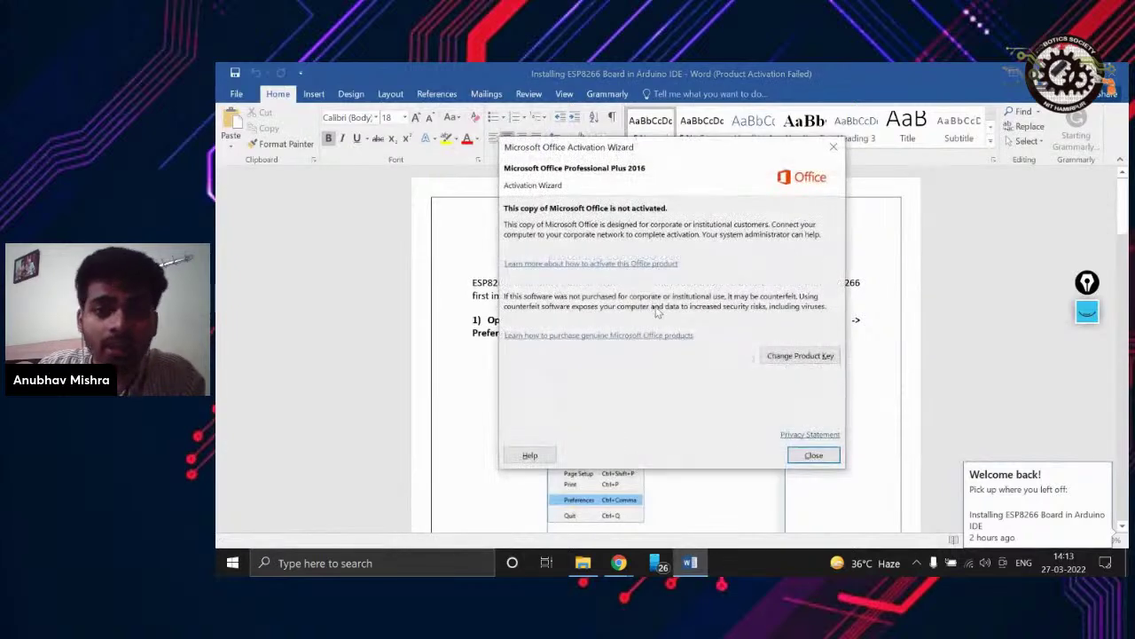
{"action": "left_click", "coordinate": [826, 454]}
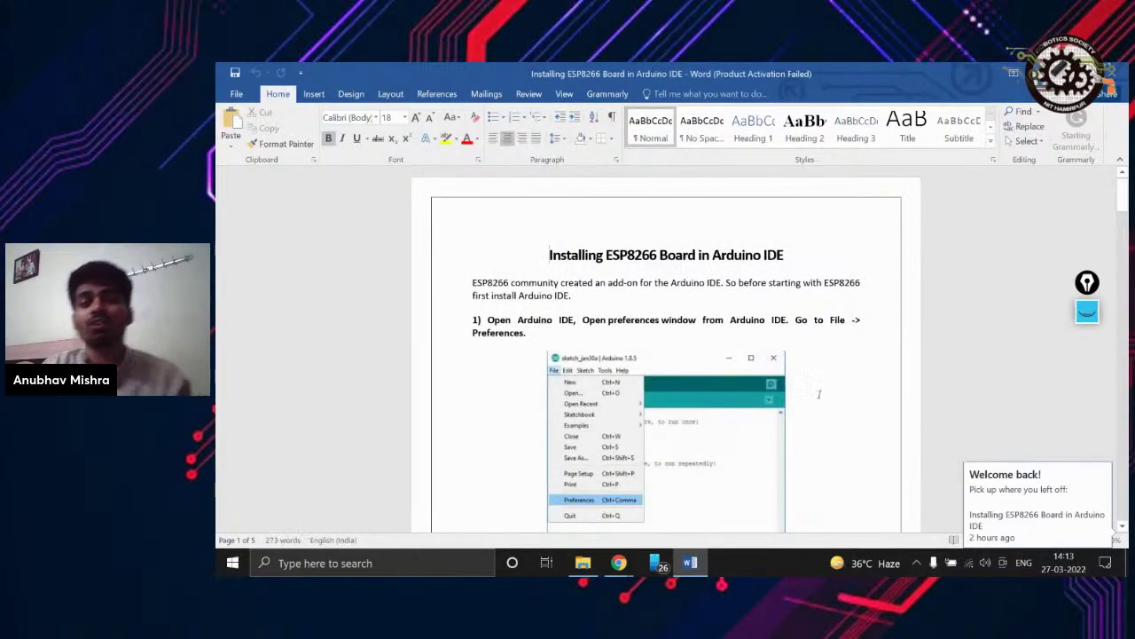
{"action": "scroll", "coordinate": [825, 383], "scroll_direction": "down", "scroll_amount": 2}
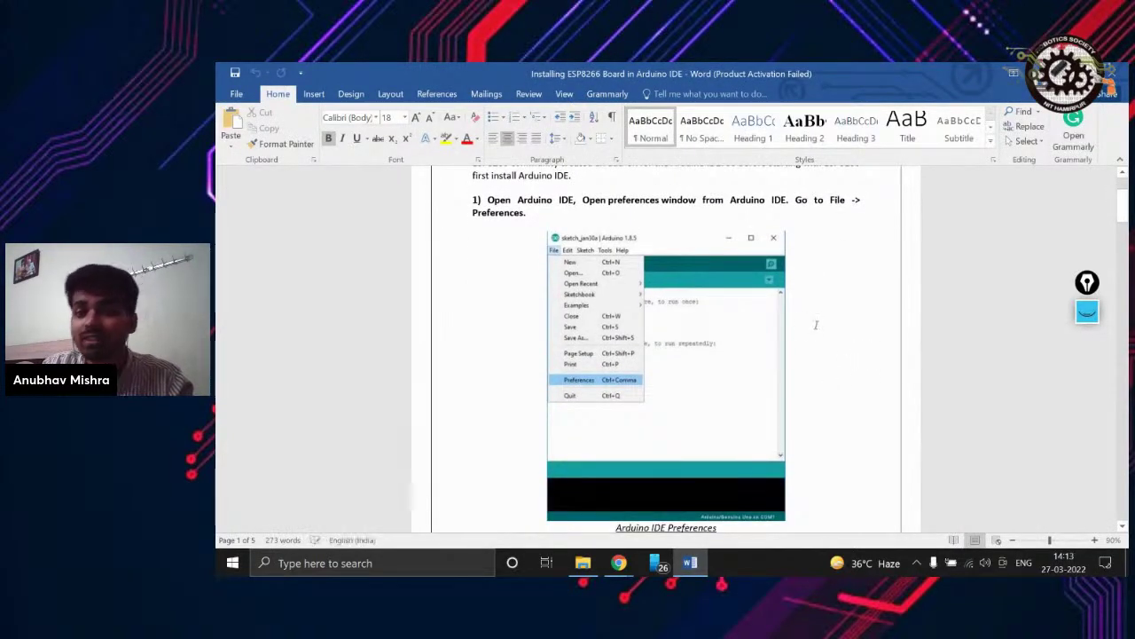
{"action": "left_click", "coordinate": [1037, 71]}
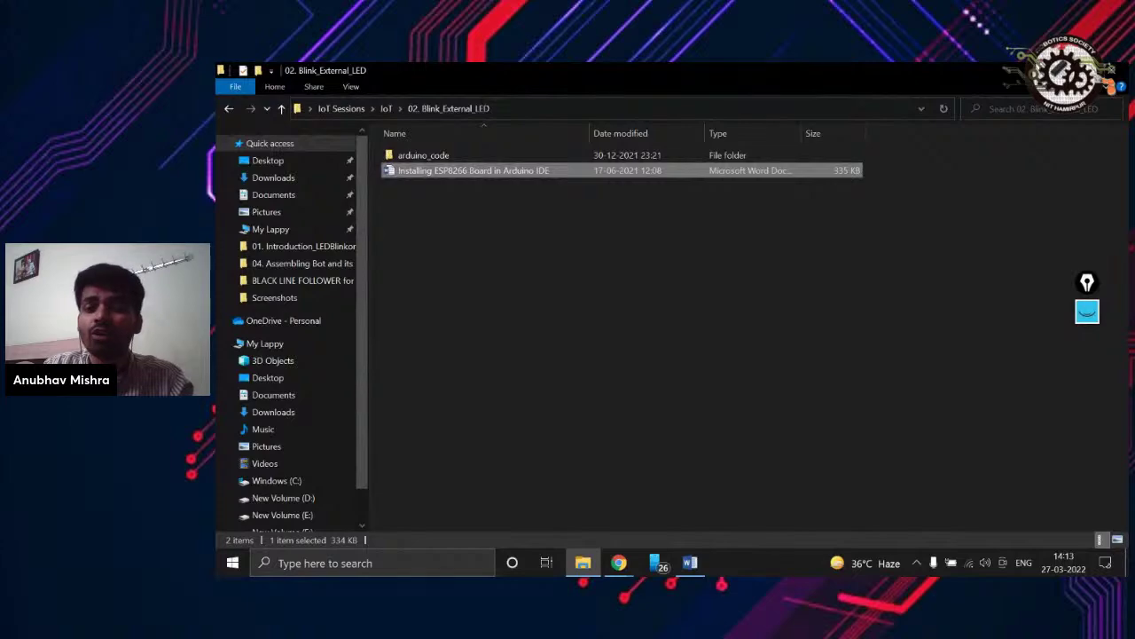
- Return to the desktop and launch the Arduino IDE
{"action": "key", "text": "alt+Tab"}
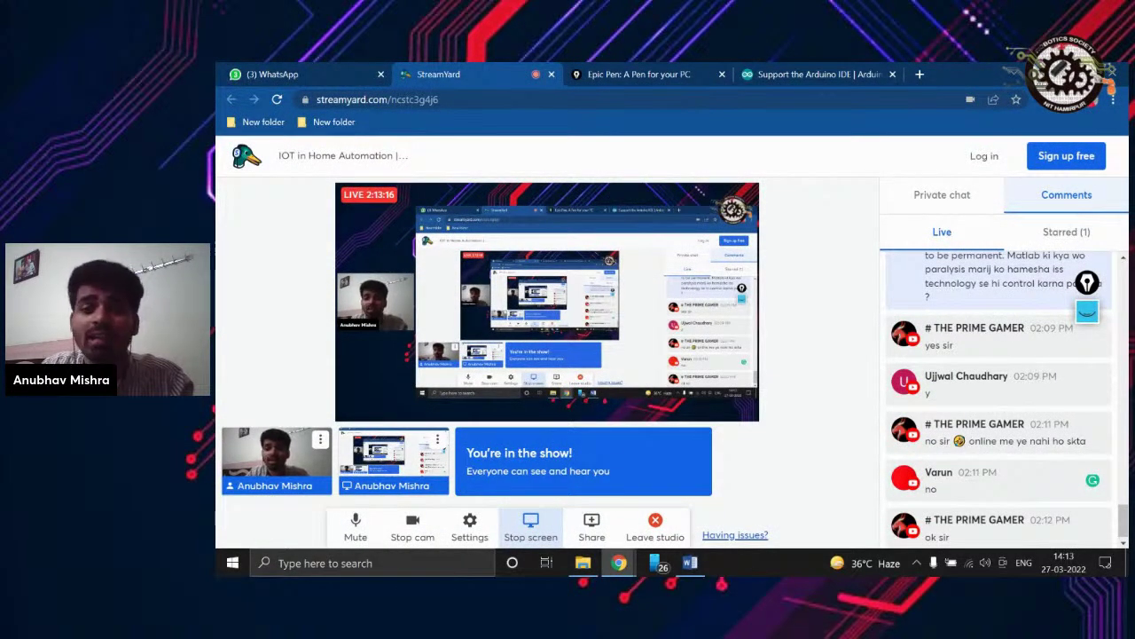
{"action": "key", "text": "super+d"}
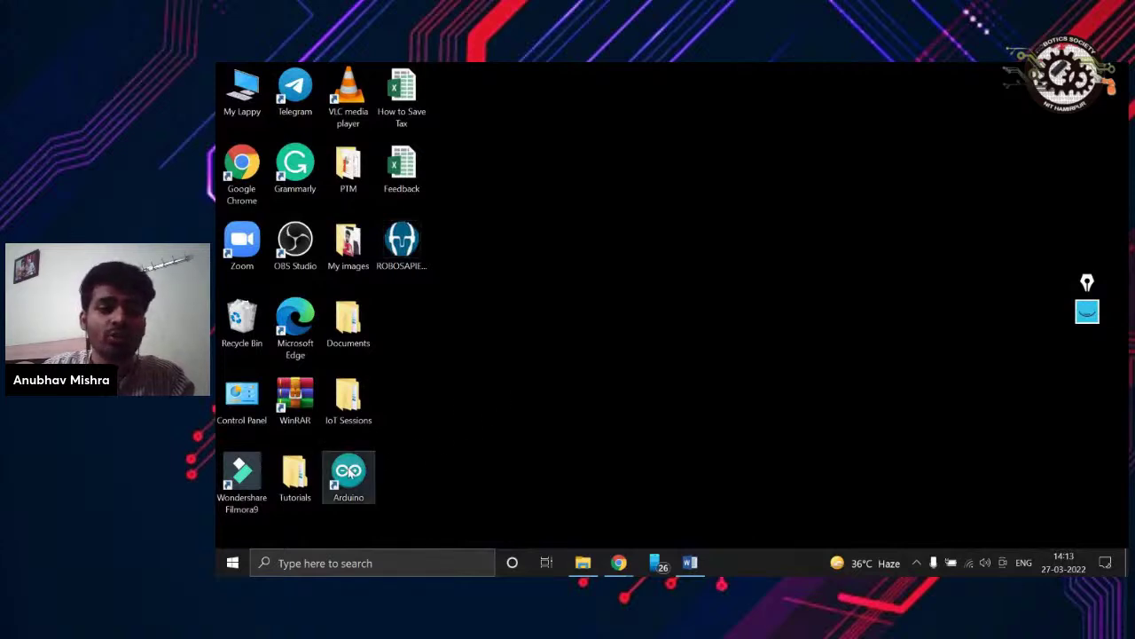
{"action": "double_click", "coordinate": [349, 473]}
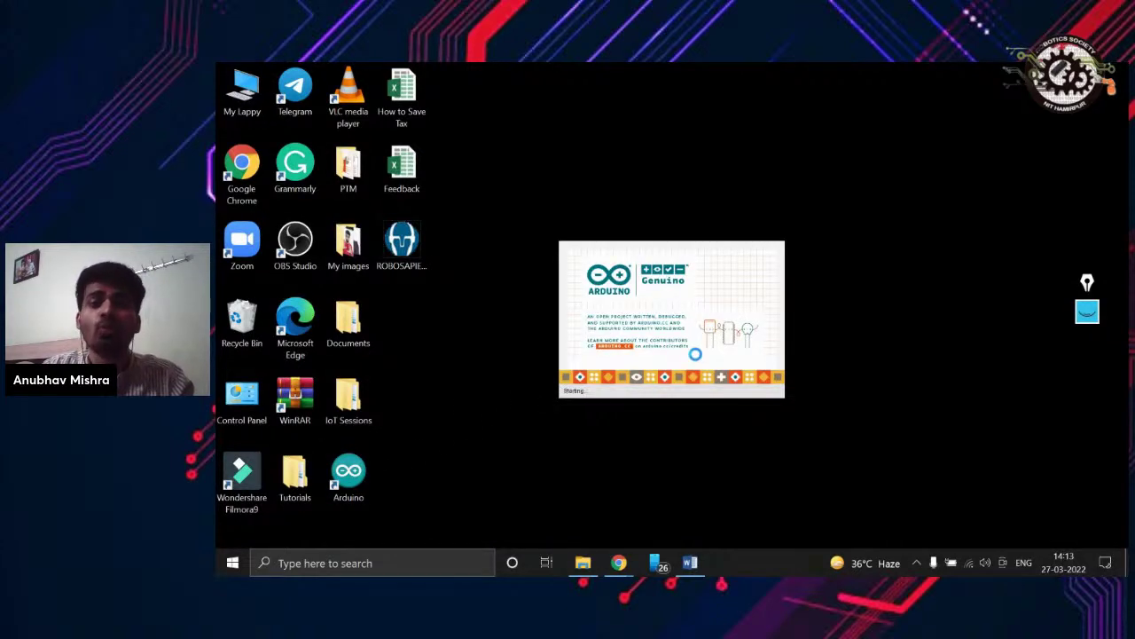
{"action": "left_click", "coordinate": [781, 187]}
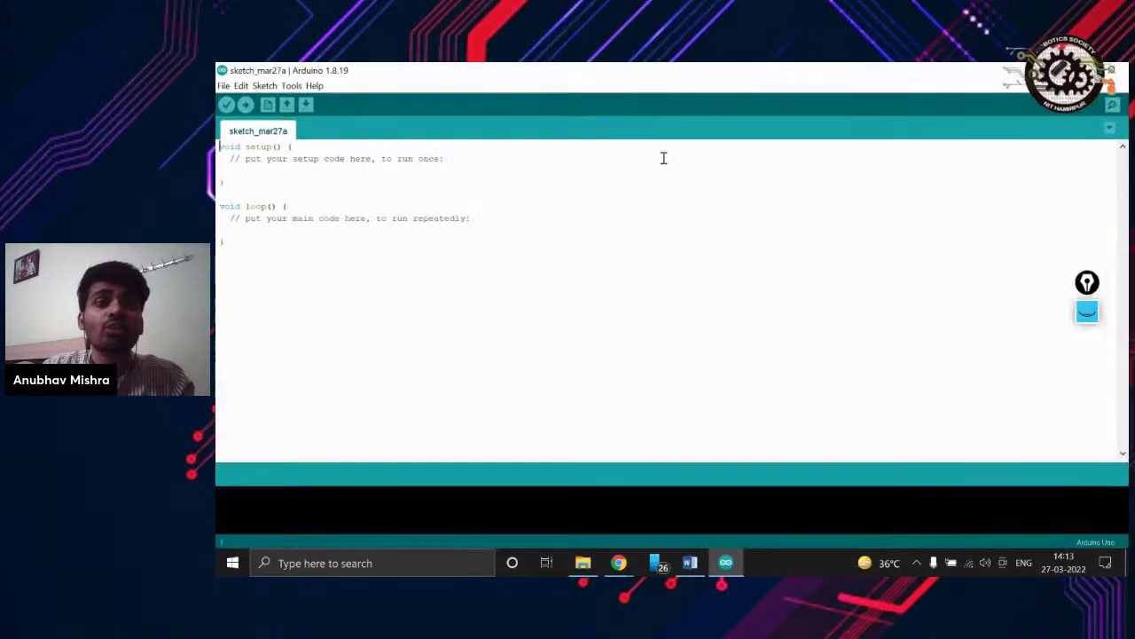
- Try to open the Serial Monitor and the Serial Plotter for the new sketch
{"action": "left_click", "coordinate": [291, 85]}
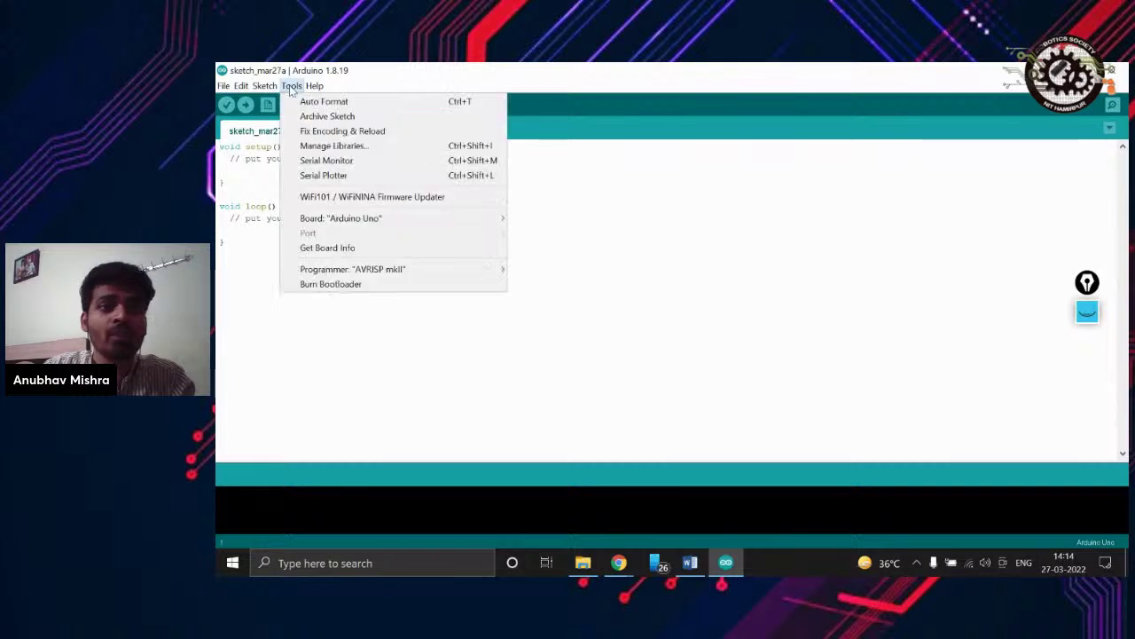
{"action": "left_click", "coordinate": [365, 165]}
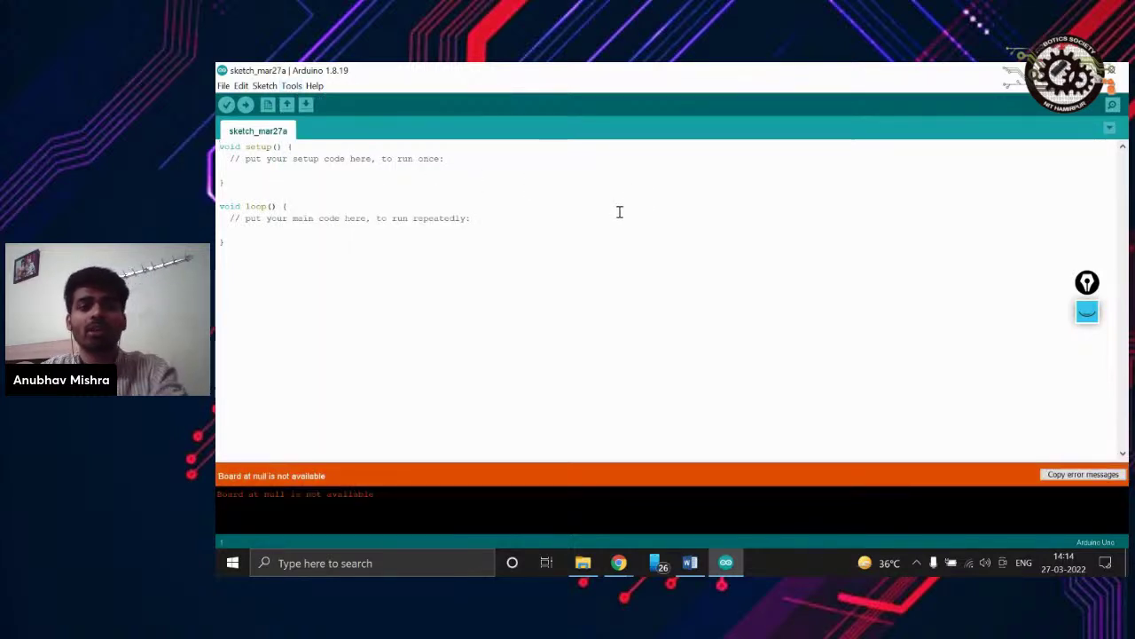
{"action": "left_click", "coordinate": [291, 85]}
{"action": "left_click", "coordinate": [319, 175]}
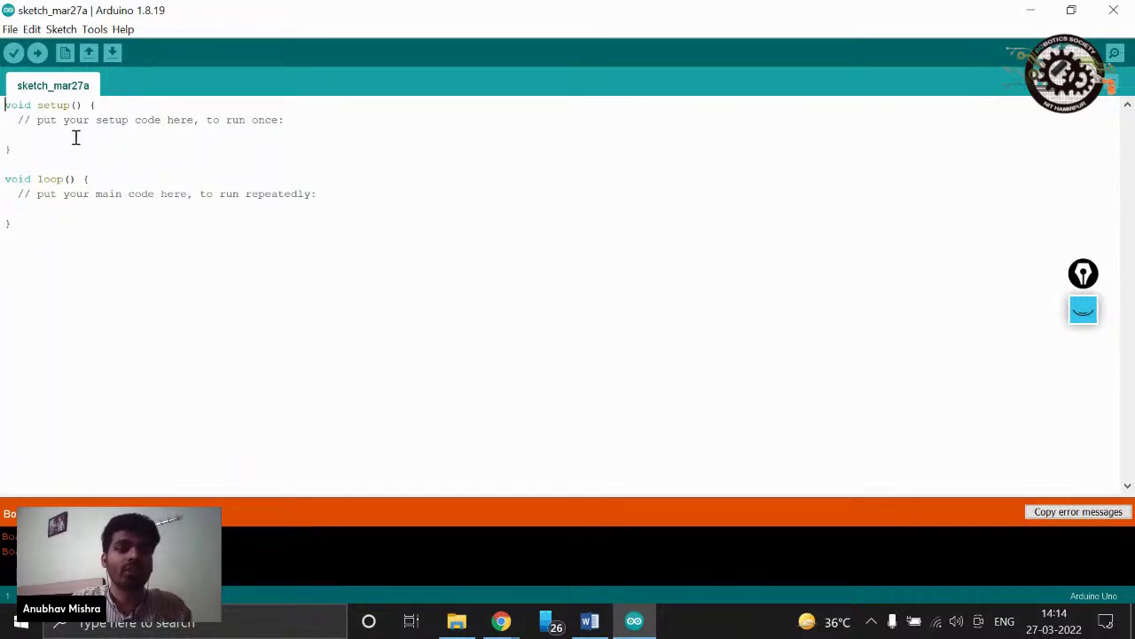
- Show the sketch commands and open the Library Manager
{"action": "left_click", "coordinate": [64, 30]}
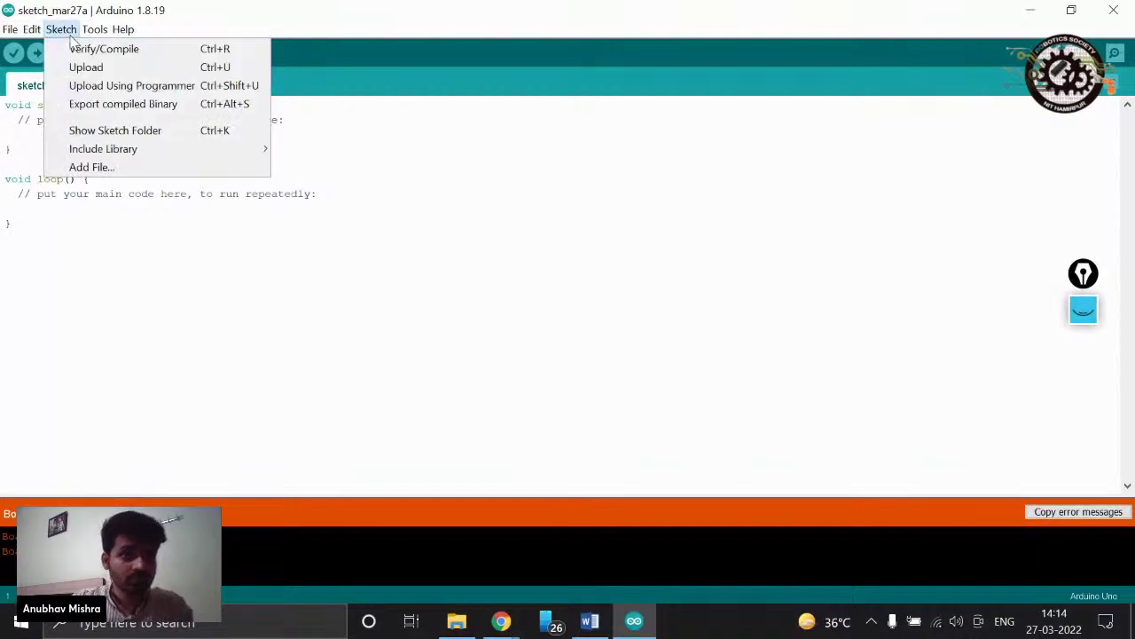
{"action": "left_click", "coordinate": [89, 30]}
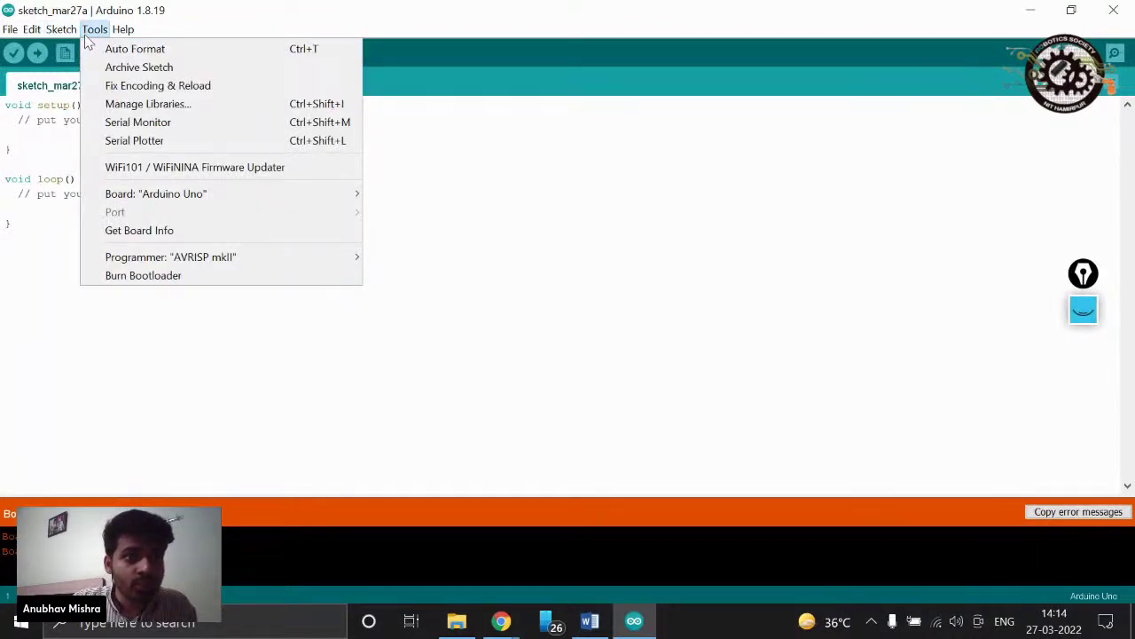
{"action": "left_click", "coordinate": [113, 100]}
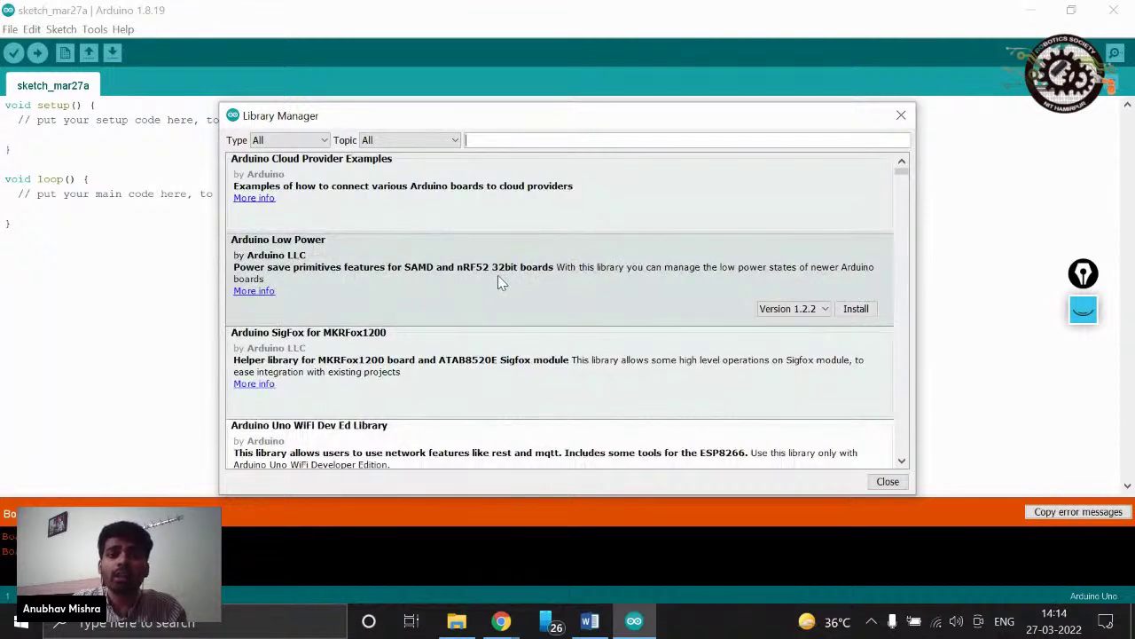
- Browse the available Arduino libraries from Arduino Low Power down to Arduino_ConnectionHandler
{"action": "scroll", "coordinate": [548, 310], "scroll_direction": "down", "scroll_amount": 1}
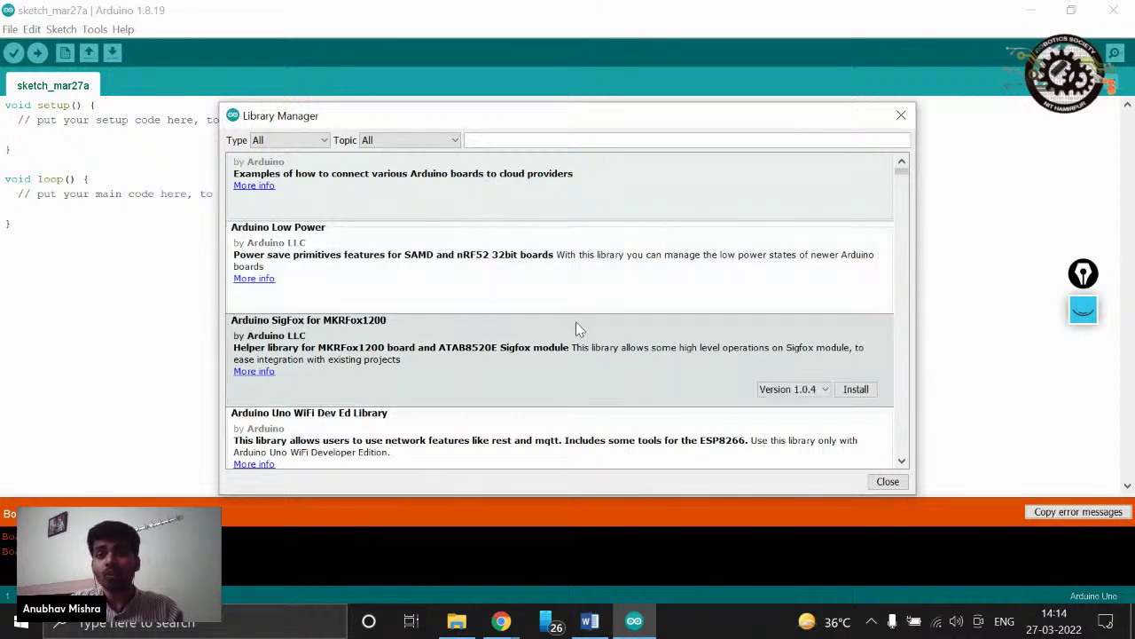
{"action": "scroll", "coordinate": [580, 360], "scroll_direction": "down", "scroll_amount": 3}
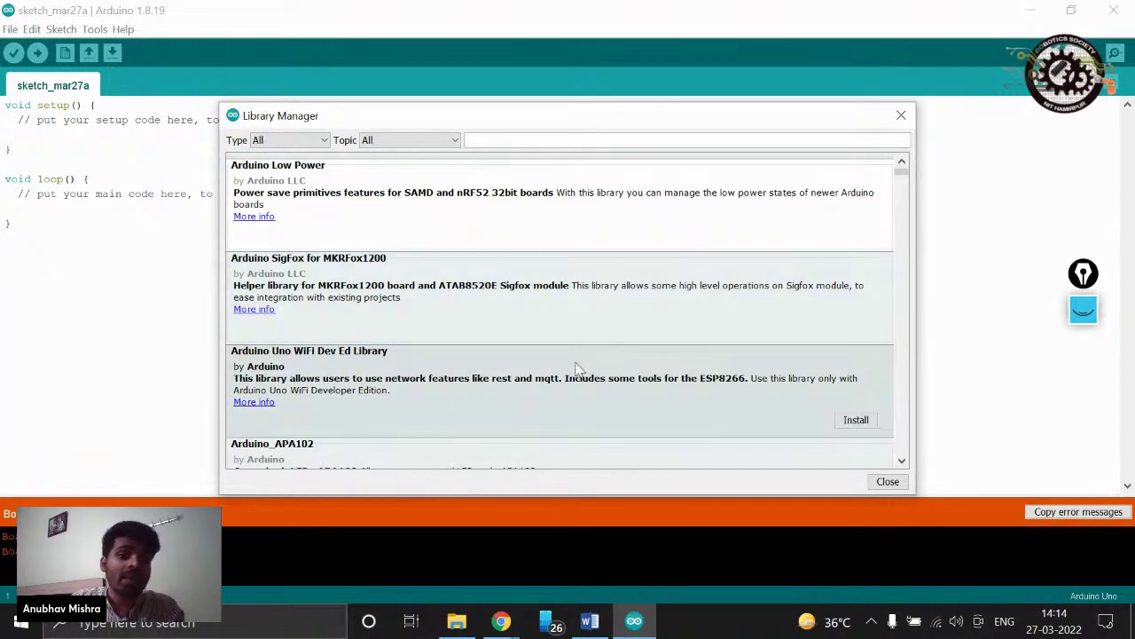
{"action": "scroll", "coordinate": [576, 368], "scroll_direction": "down", "scroll_amount": 4}
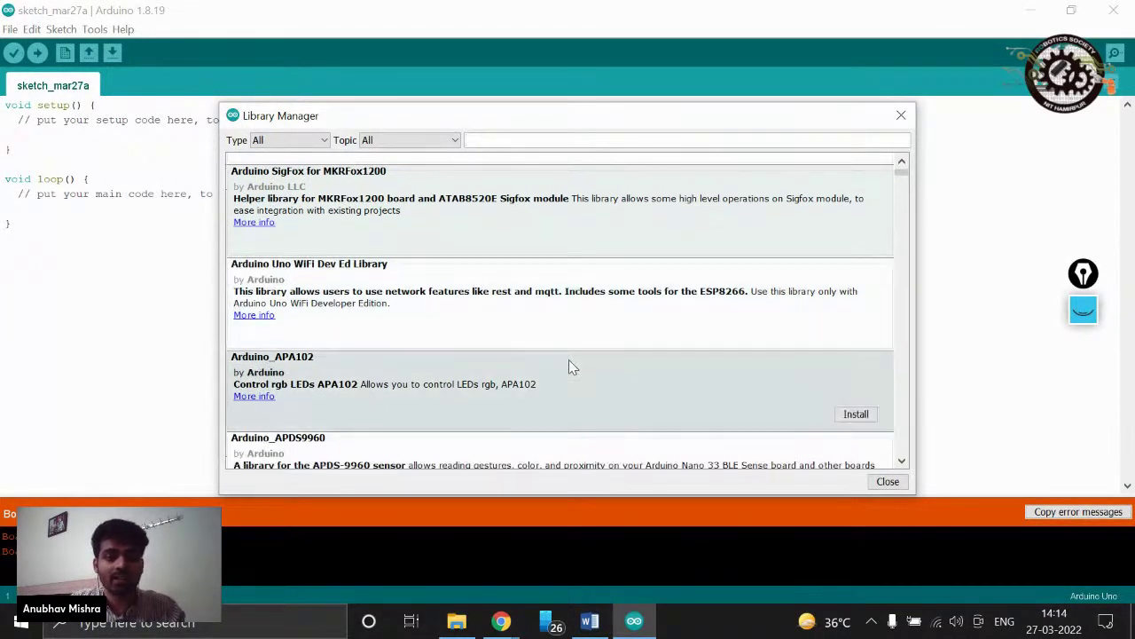
{"action": "scroll", "coordinate": [573, 364], "scroll_direction": "down", "scroll_amount": 5}
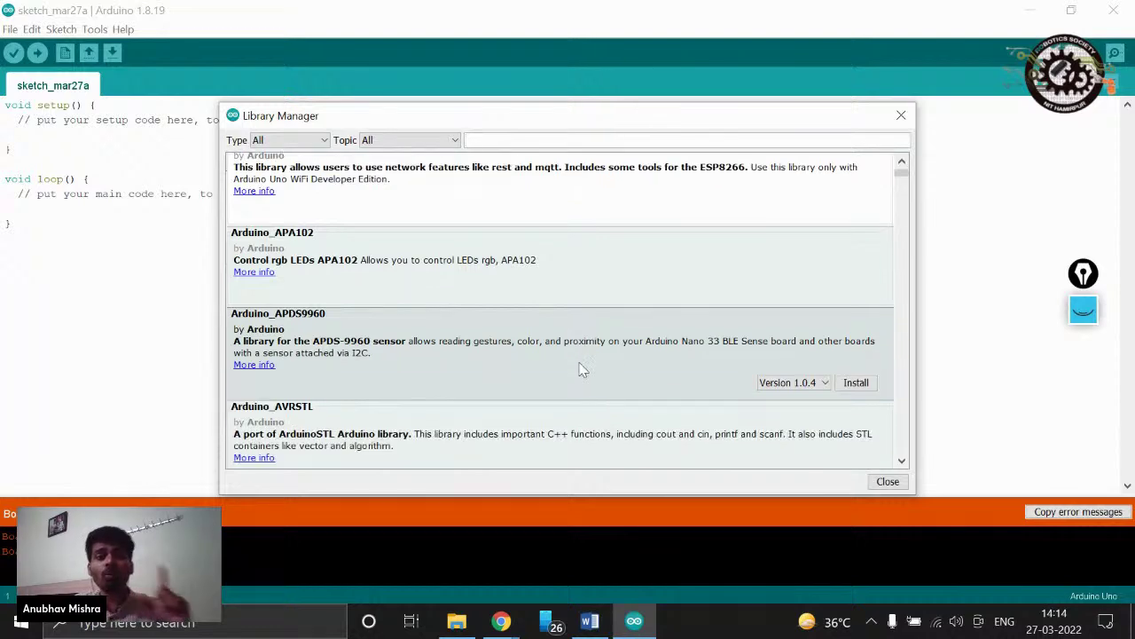
{"action": "scroll", "coordinate": [581, 368], "scroll_direction": "down", "scroll_amount": 9}
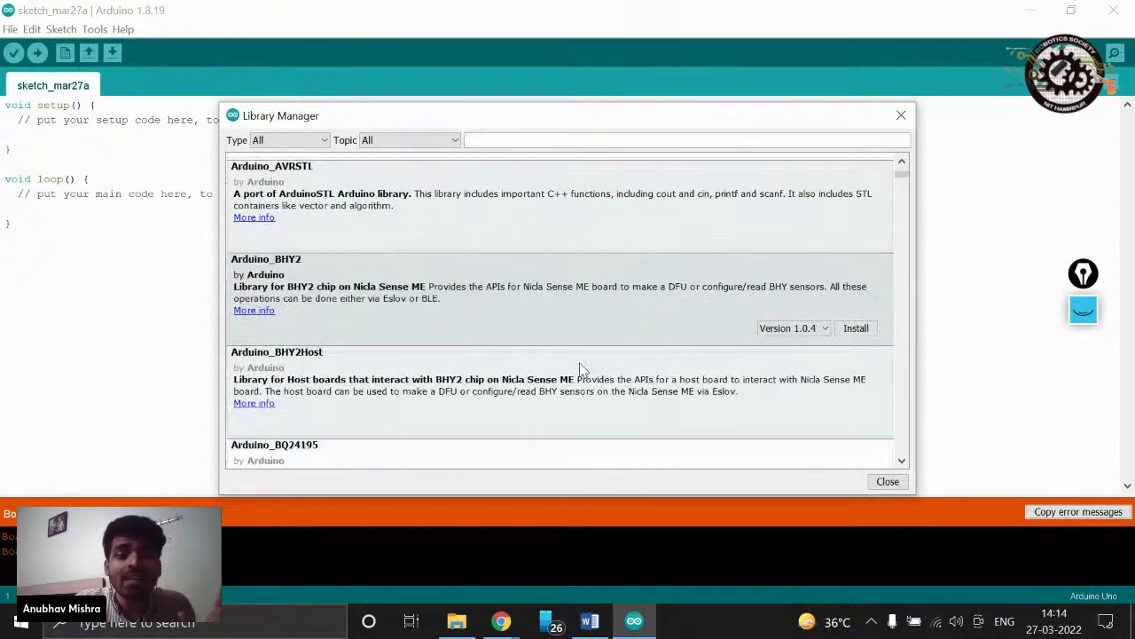
{"action": "scroll", "coordinate": [581, 368], "scroll_direction": "down", "scroll_amount": 9}
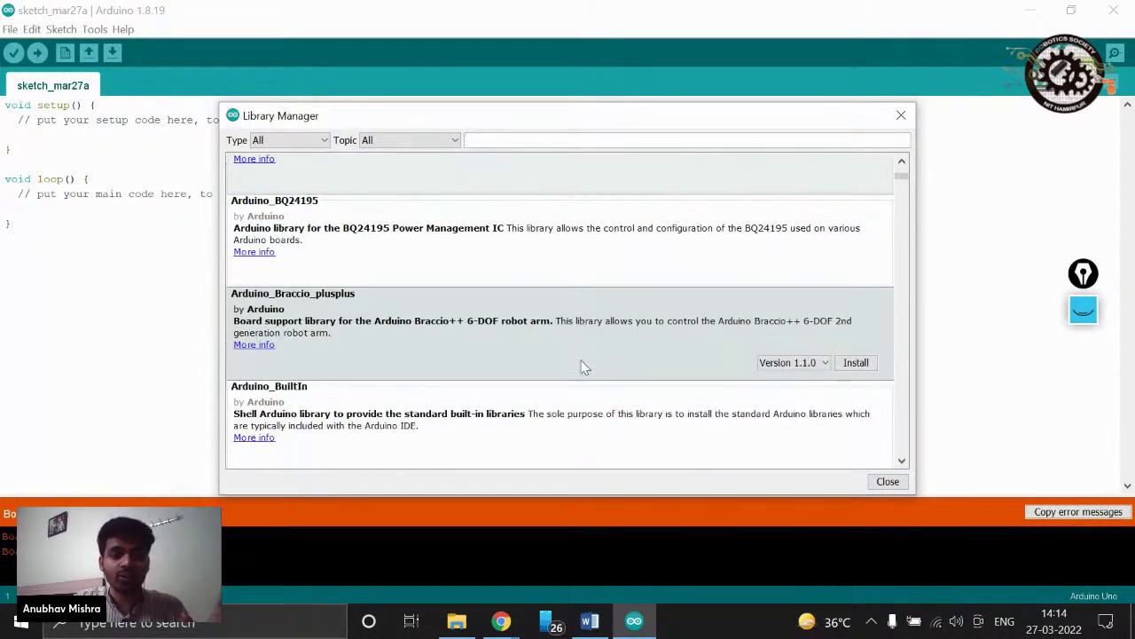
{"action": "scroll", "coordinate": [583, 366], "scroll_direction": "down", "scroll_amount": 3}
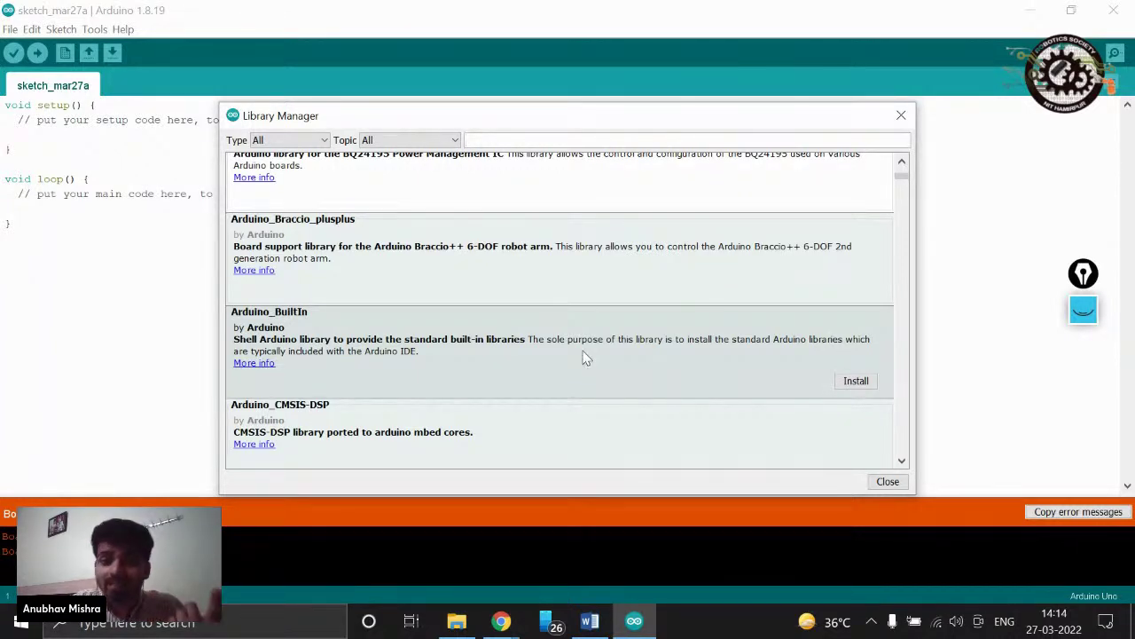
{"action": "scroll", "coordinate": [586, 363], "scroll_direction": "down", "scroll_amount": 1}
{"action": "scroll", "coordinate": [586, 363], "scroll_direction": "down", "scroll_amount": 1}
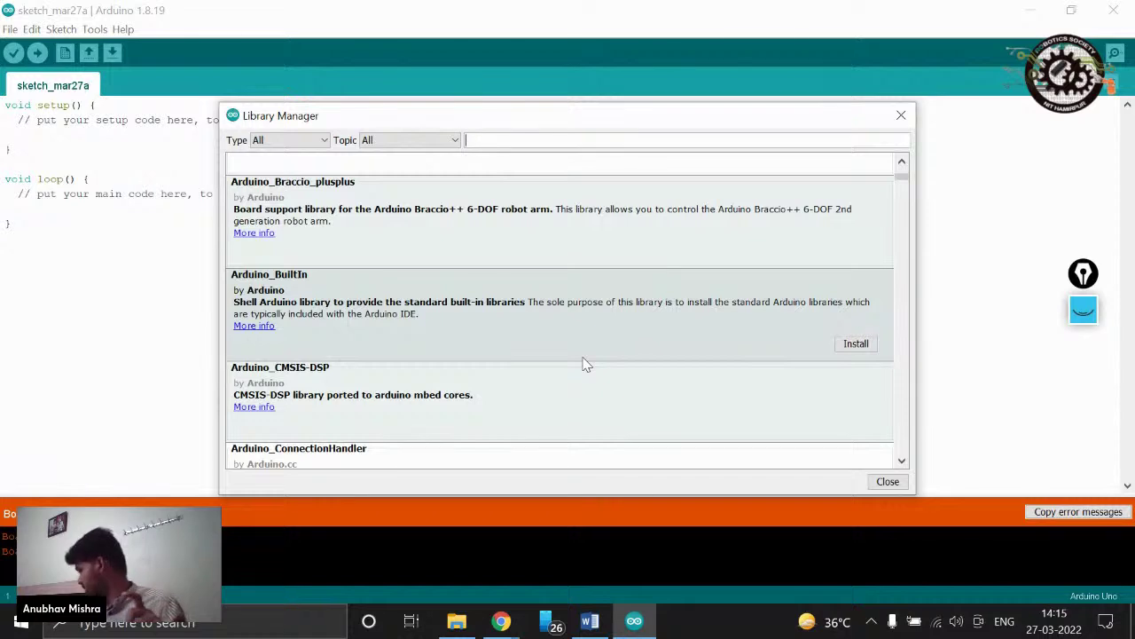
{"action": "scroll", "coordinate": [587, 362], "scroll_direction": "down", "scroll_amount": 1}
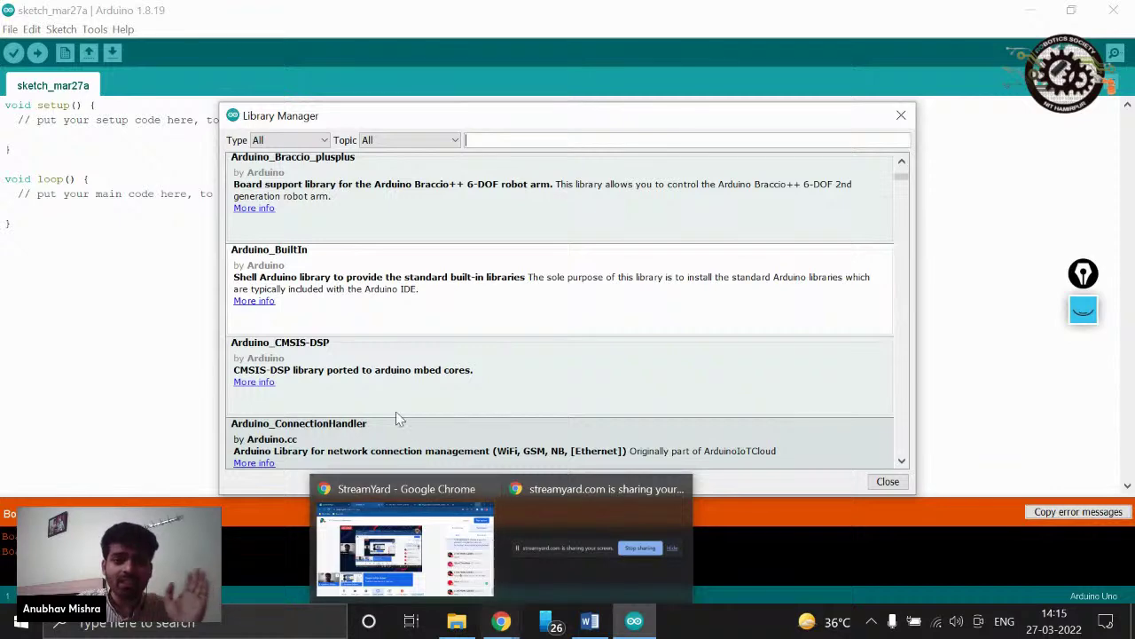
- Switch from the Library Manager to the ESP8266 installation guide in Word and review its first instruction on opening the Arduino preferences
{"action": "scroll", "coordinate": [418, 399], "scroll_direction": "down", "scroll_amount": 7}
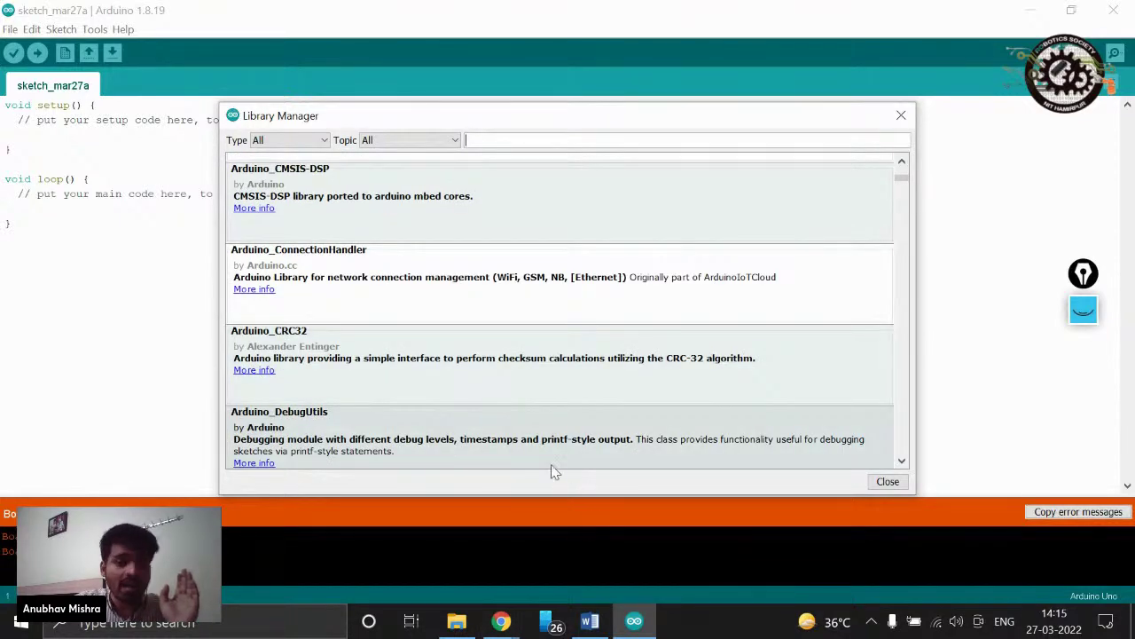
{"action": "left_click", "coordinate": [590, 621]}
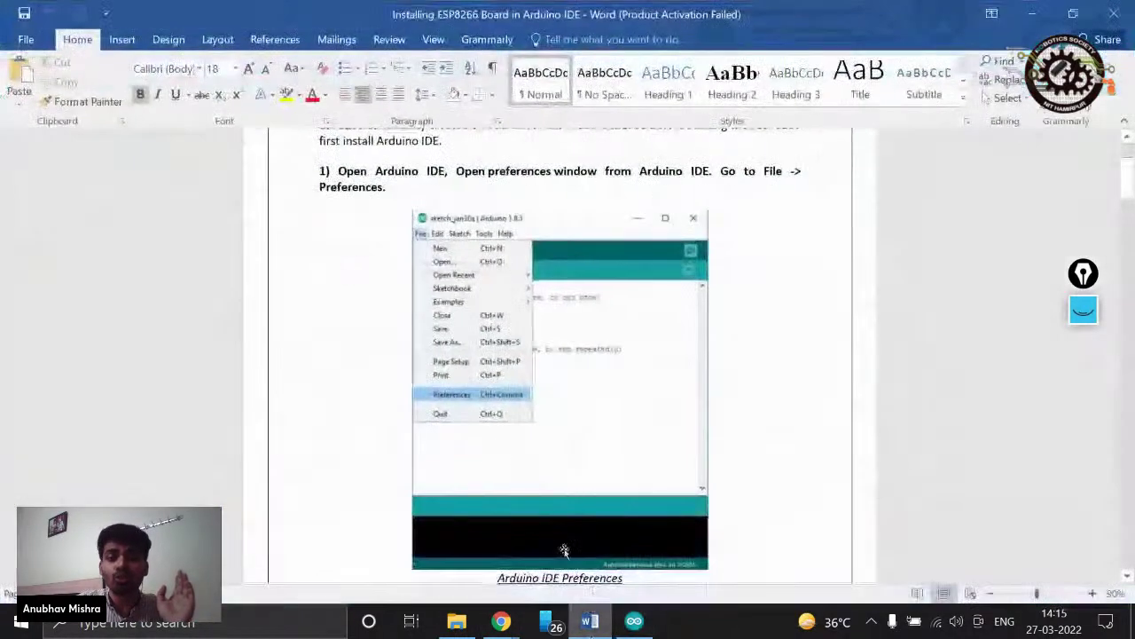
{"action": "scroll", "coordinate": [479, 367], "scroll_direction": "up", "scroll_amount": 3}
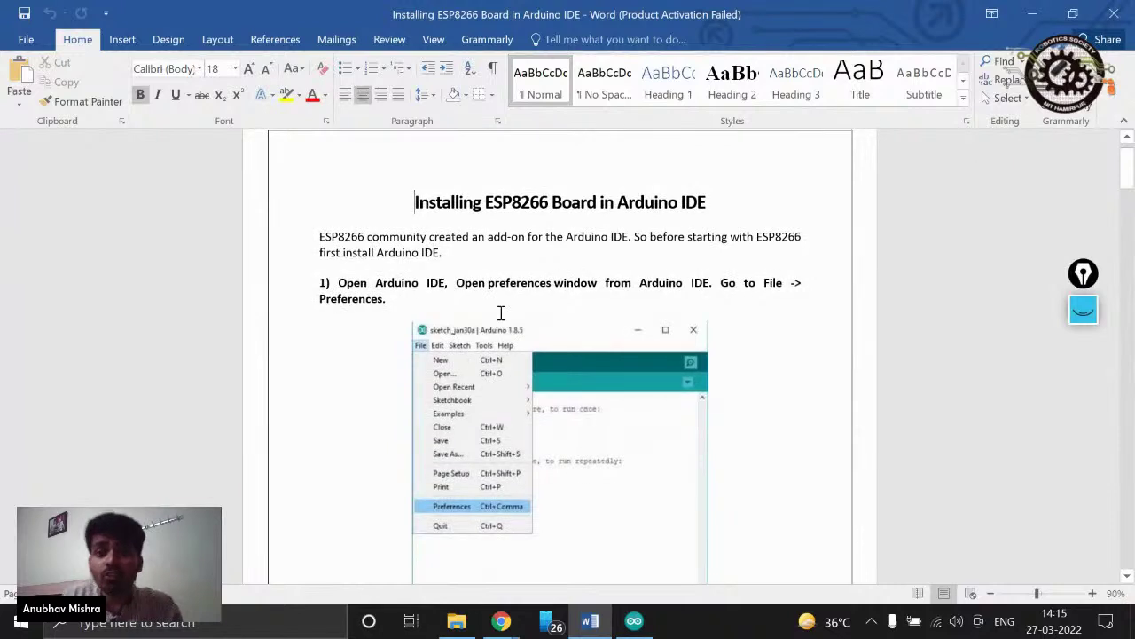
{"action": "scroll", "coordinate": [512, 325], "scroll_direction": "down", "scroll_amount": 2}
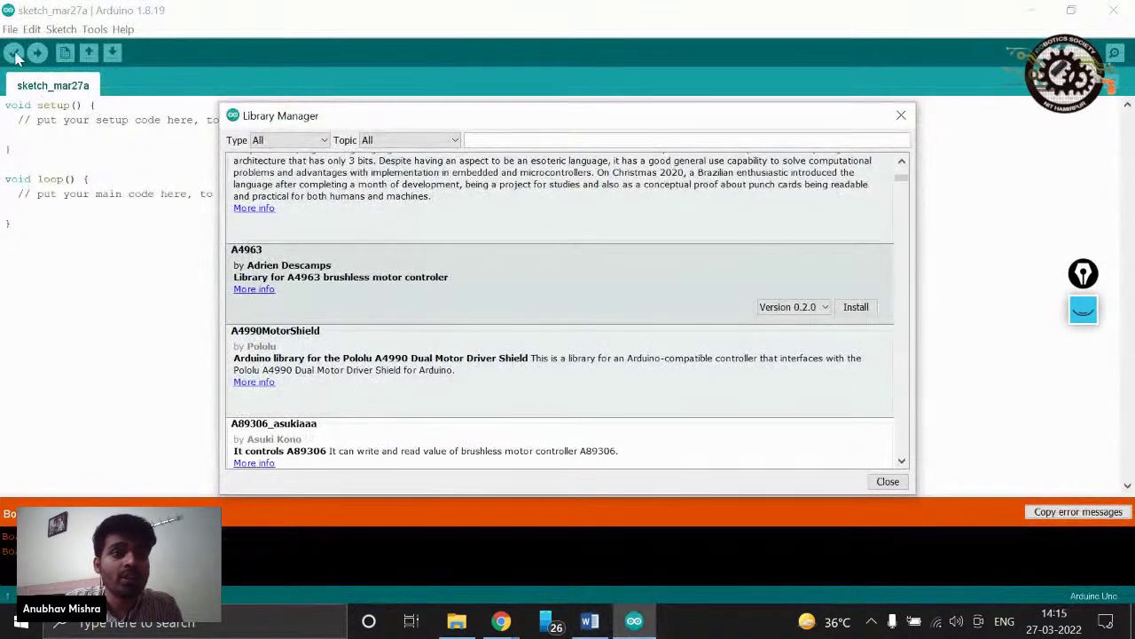
- Switch back to the Arduino IDE, close the Library Manager and open the Preferences window
{"action": "left_click", "coordinate": [900, 115]}
{"action": "left_click", "coordinate": [9, 29]}
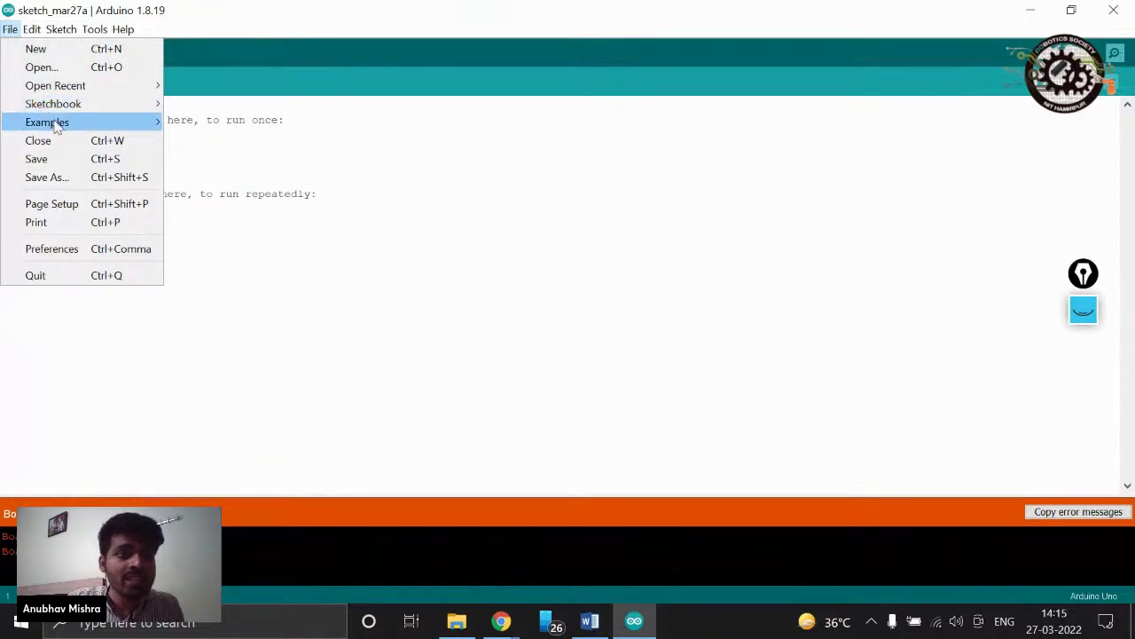
{"action": "left_click", "coordinate": [141, 249]}
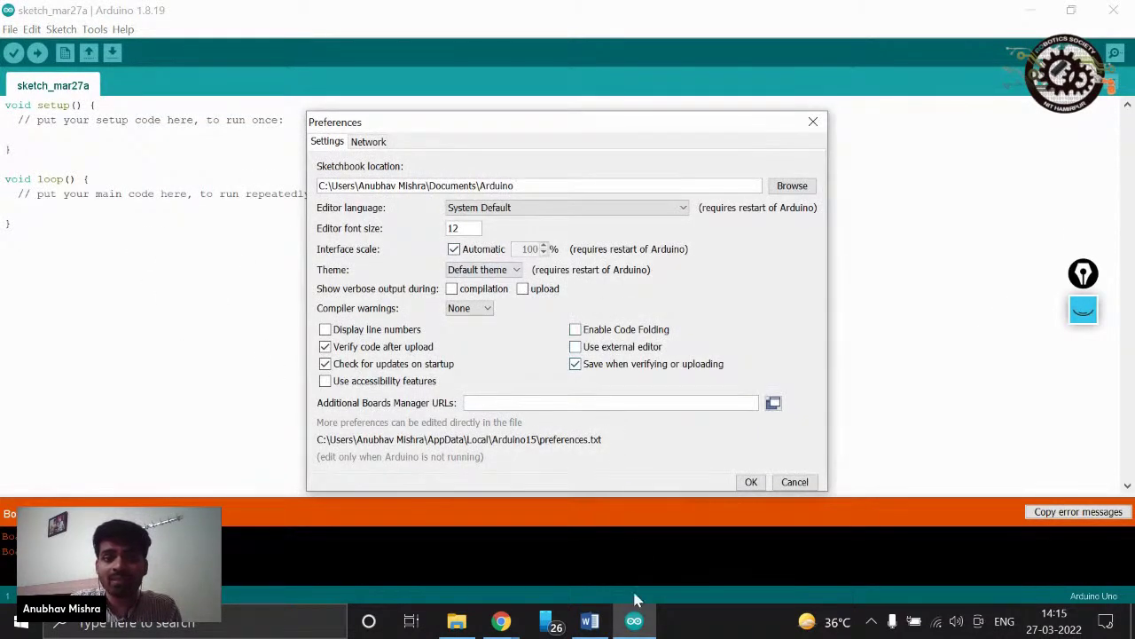
- Return to the Word guide and review the boards URL, ESP8266 package installation, board and port selection, and the ESP-12E pin mapping table
{"action": "left_click", "coordinate": [589, 621]}
{"action": "scroll", "coordinate": [489, 390], "scroll_direction": "down", "scroll_amount": 20}
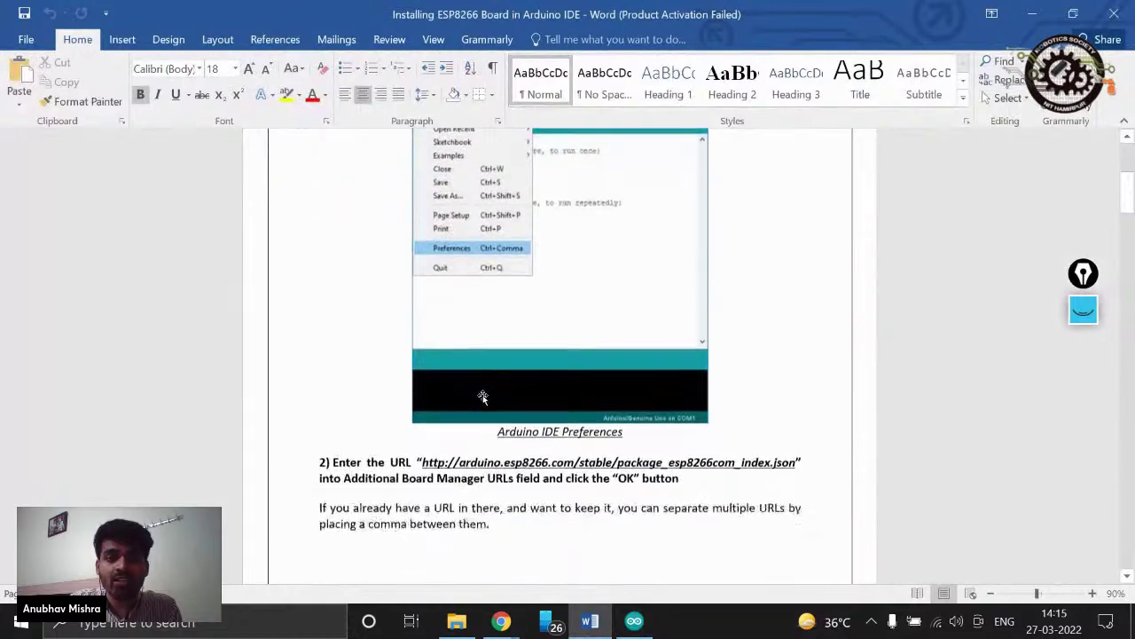
{"action": "scroll", "coordinate": [501, 403], "scroll_direction": "down", "scroll_amount": 18}
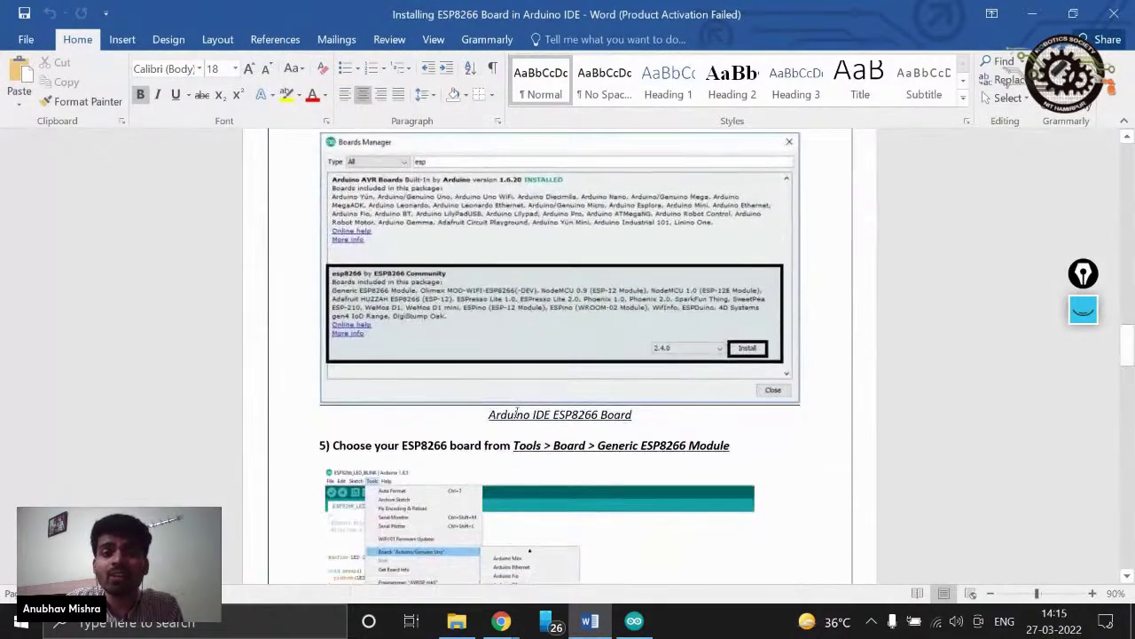
{"action": "scroll", "coordinate": [516, 412], "scroll_direction": "down", "scroll_amount": 2}
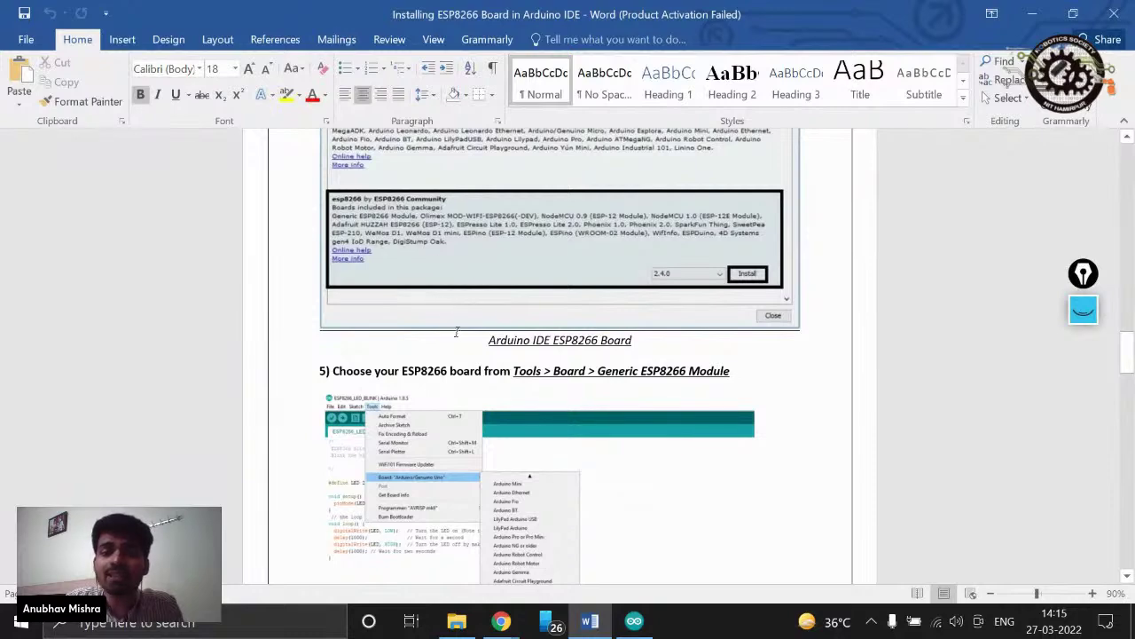
{"action": "scroll", "coordinate": [465, 326], "scroll_direction": "down", "scroll_amount": 5}
{"action": "scroll", "coordinate": [471, 326], "scroll_direction": "down", "scroll_amount": 15}
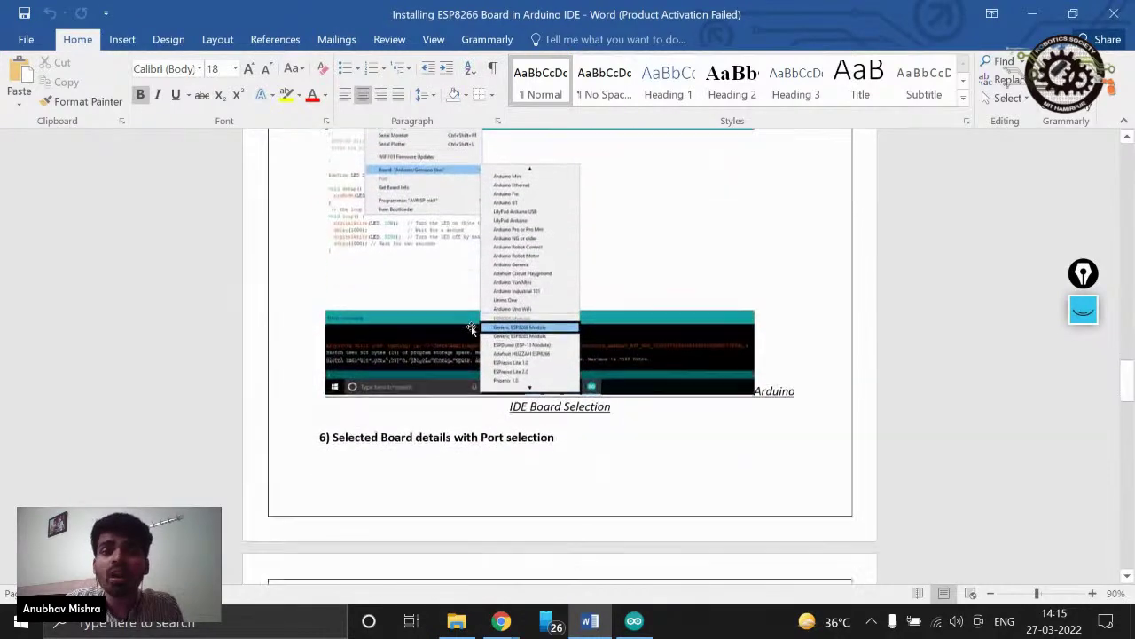
{"action": "scroll", "coordinate": [471, 325], "scroll_direction": "down", "scroll_amount": 7}
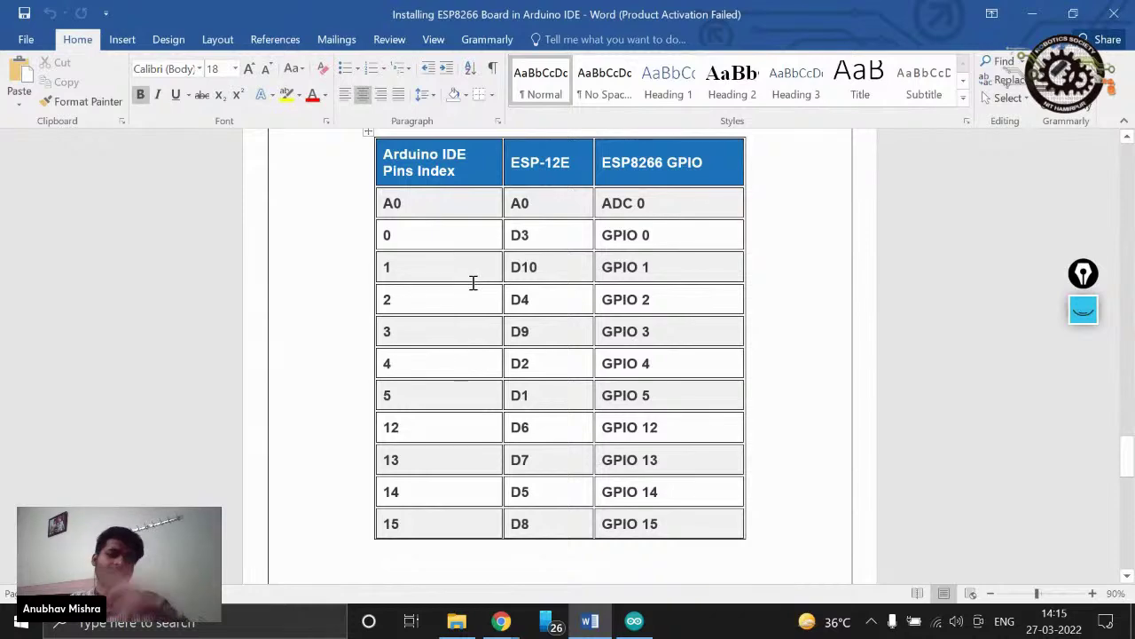
{"action": "scroll", "coordinate": [487, 296], "scroll_direction": "down", "scroll_amount": 7}
{"action": "scroll", "coordinate": [498, 310], "scroll_direction": "down", "scroll_amount": 15}
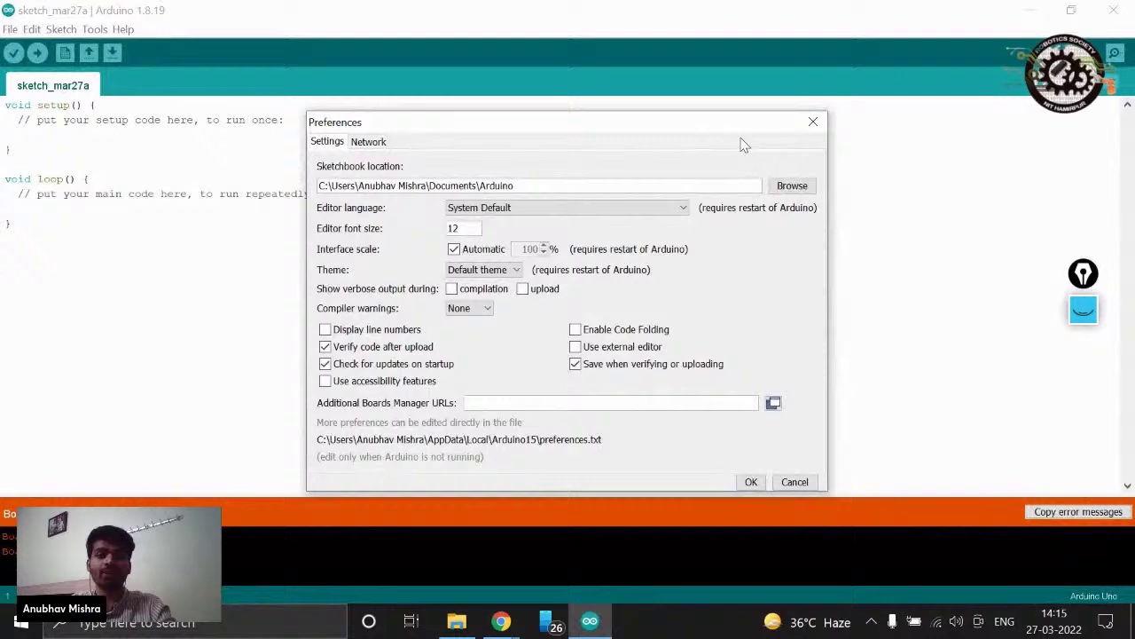
- Close the Preferences window without changes and quit the Arduino IDE
{"action": "left_click", "coordinate": [812, 122]}
{"action": "left_click", "coordinate": [1114, 10]}
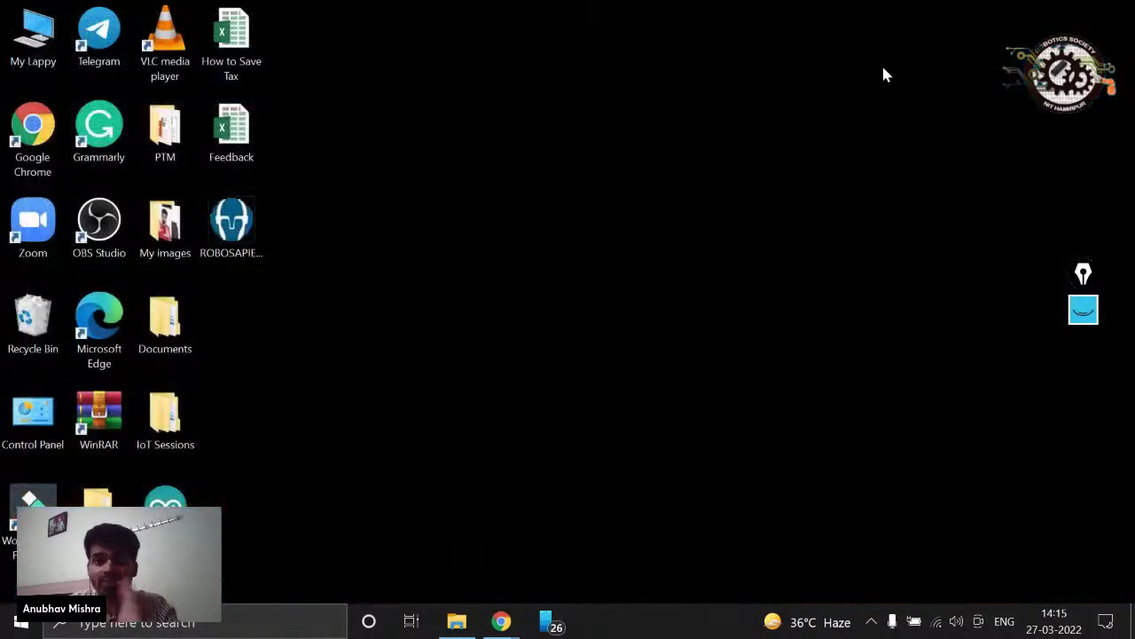
- Open the document How to Create ESP8266 Web Server from IoT Sessions > IoT > 04. Blynk, dismissing the Office activation notice
{"action": "left_click", "coordinate": [172, 419]}
{"action": "double_click", "coordinate": [172, 418]}
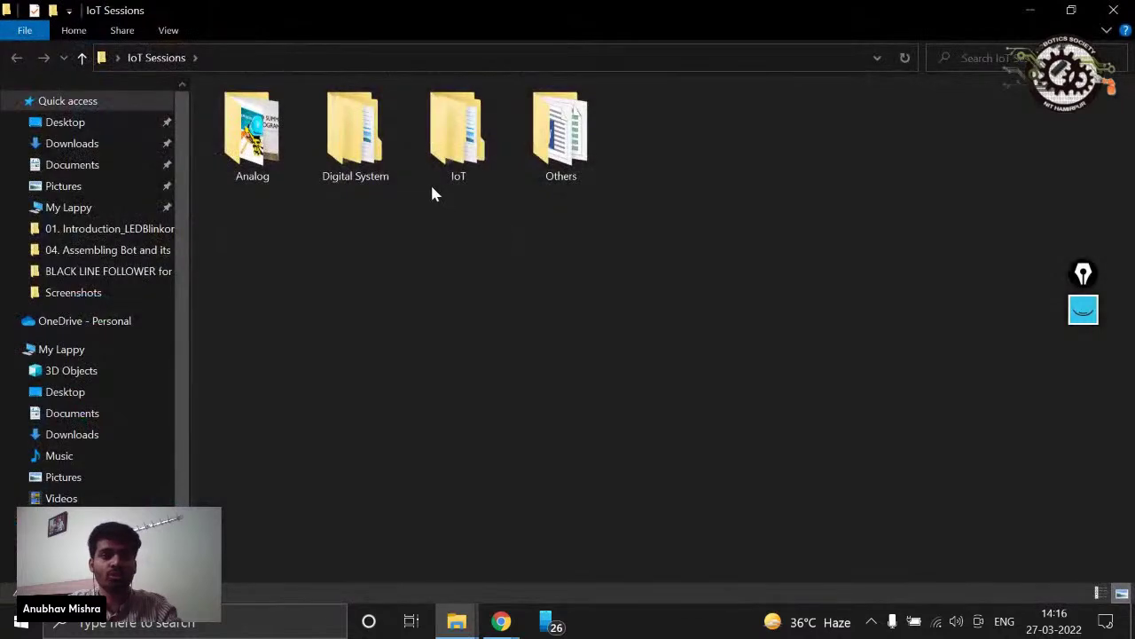
{"action": "double_click", "coordinate": [471, 168]}
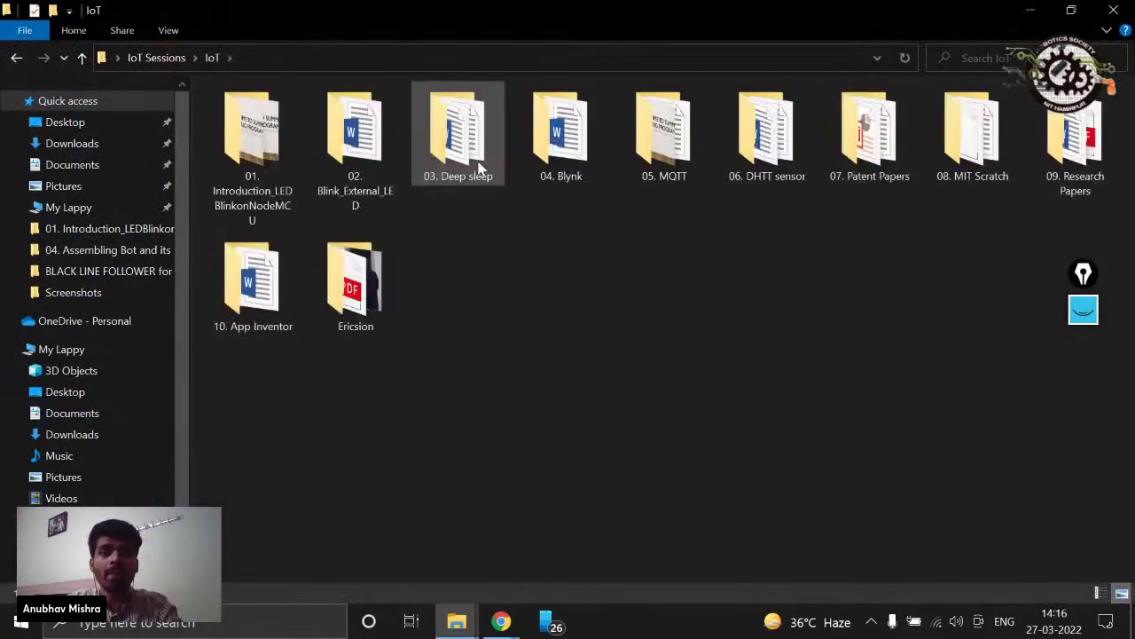
{"action": "double_click", "coordinate": [559, 160]}
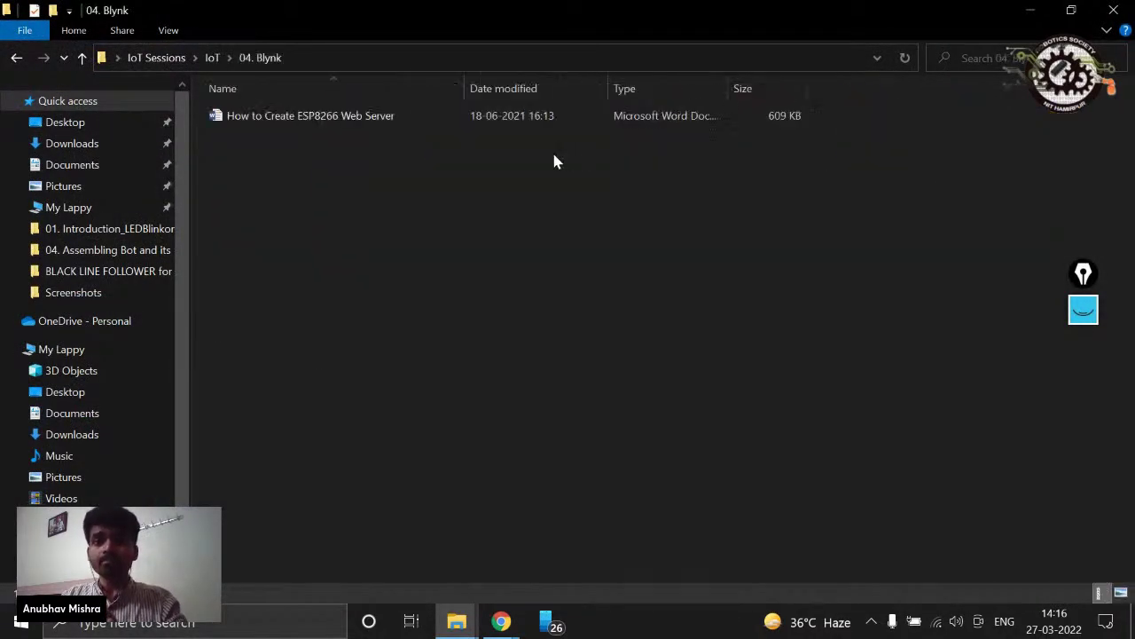
{"action": "double_click", "coordinate": [398, 126]}
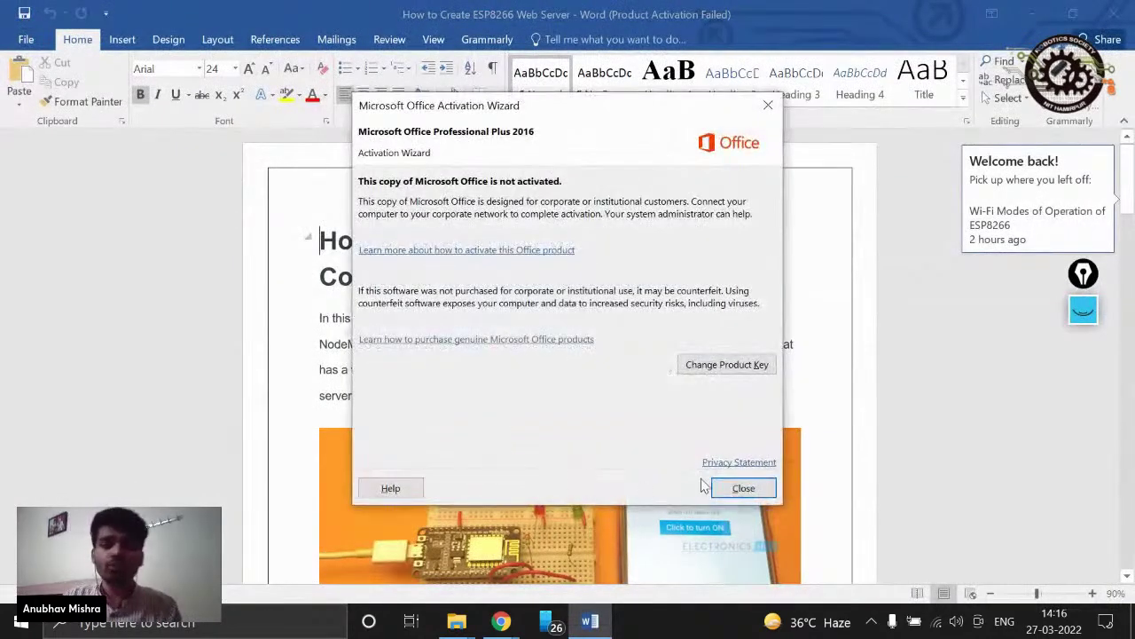
{"action": "left_click", "coordinate": [741, 488]}
{"action": "scroll", "coordinate": [641, 502], "scroll_direction": "down", "scroll_amount": 3}
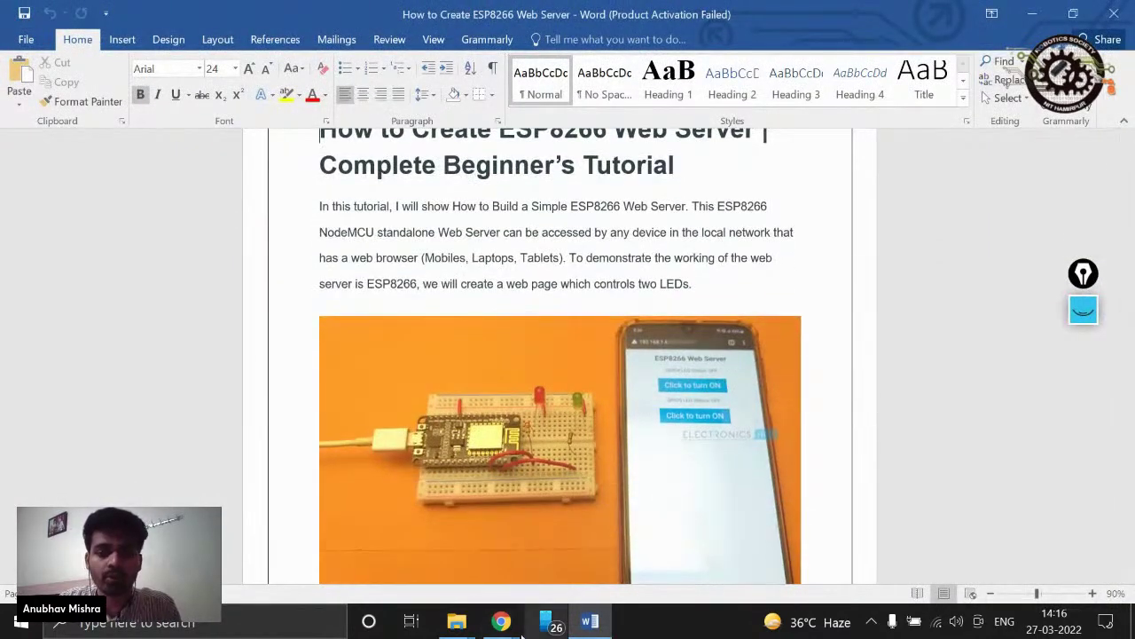
- Switch to the StreamYard studio in Chrome and read the latest live viewer comments
{"action": "mouse_move", "coordinate": [501, 621]}
{"action": "left_click", "coordinate": [408, 556]}
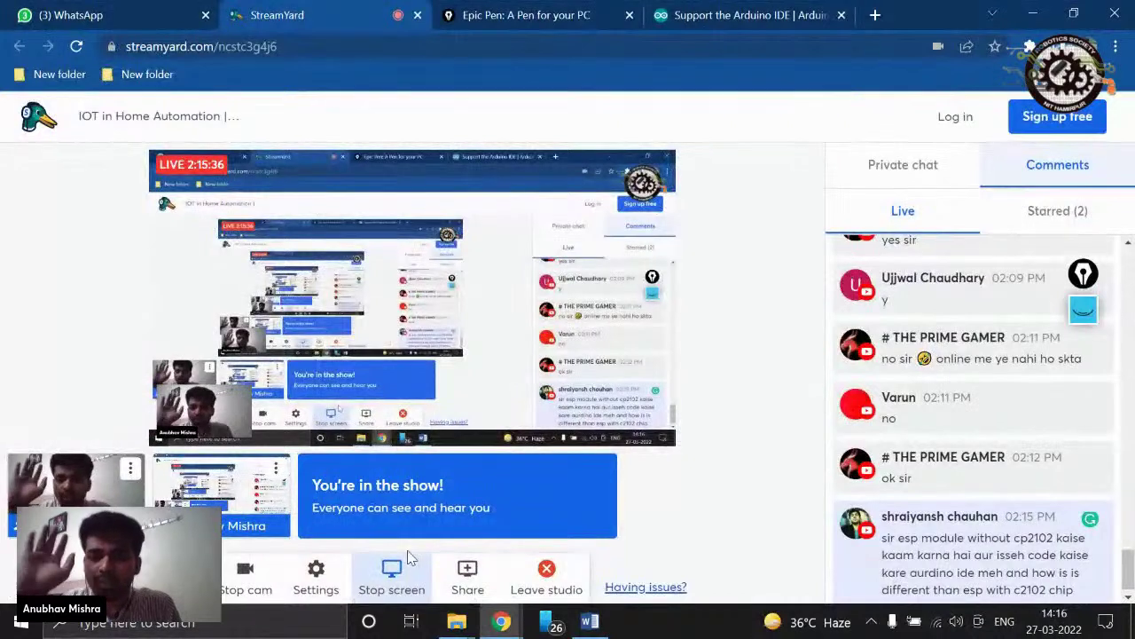
{"action": "scroll", "coordinate": [932, 438], "scroll_direction": "down", "scroll_amount": 1}
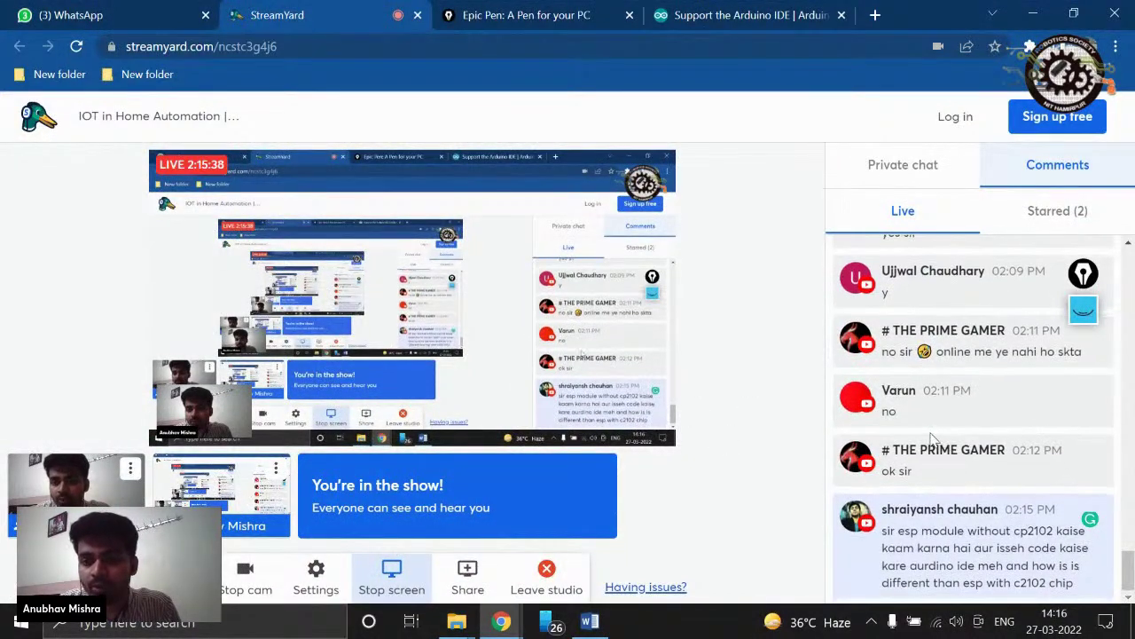